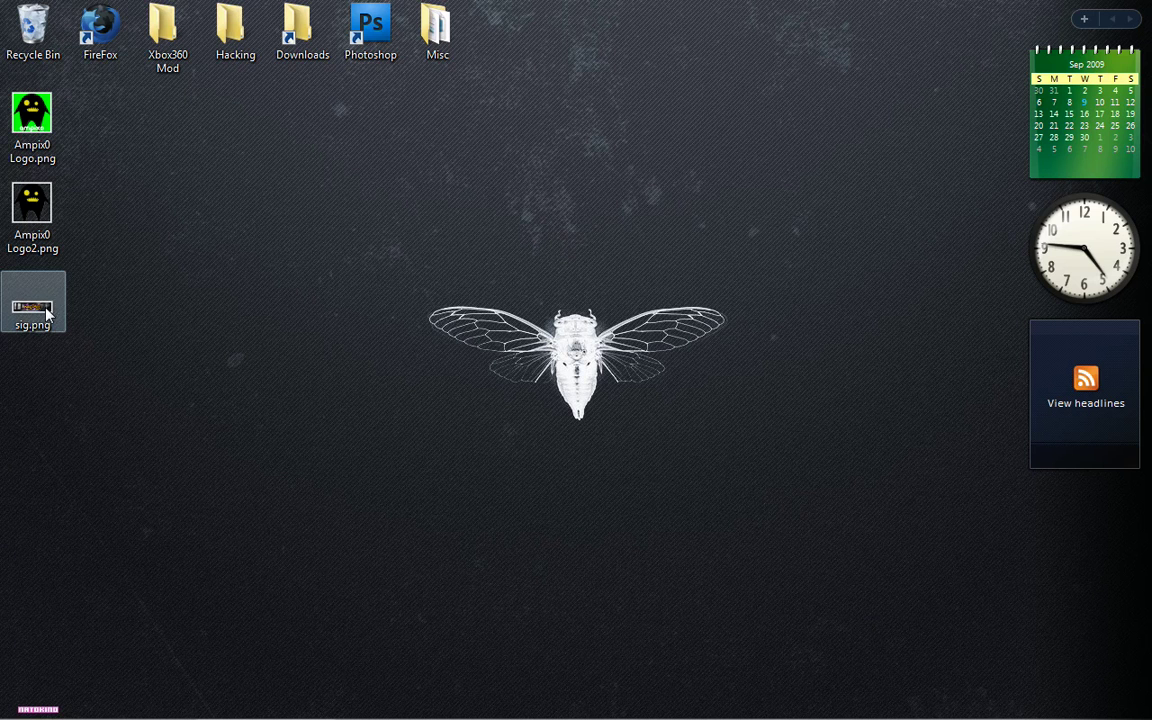
Step: Preview the finished signature image sig.png, then return to Photoshop
{"action": "left_click", "coordinate": [45, 316]}
{"action": "double_click", "coordinate": [45, 316]}
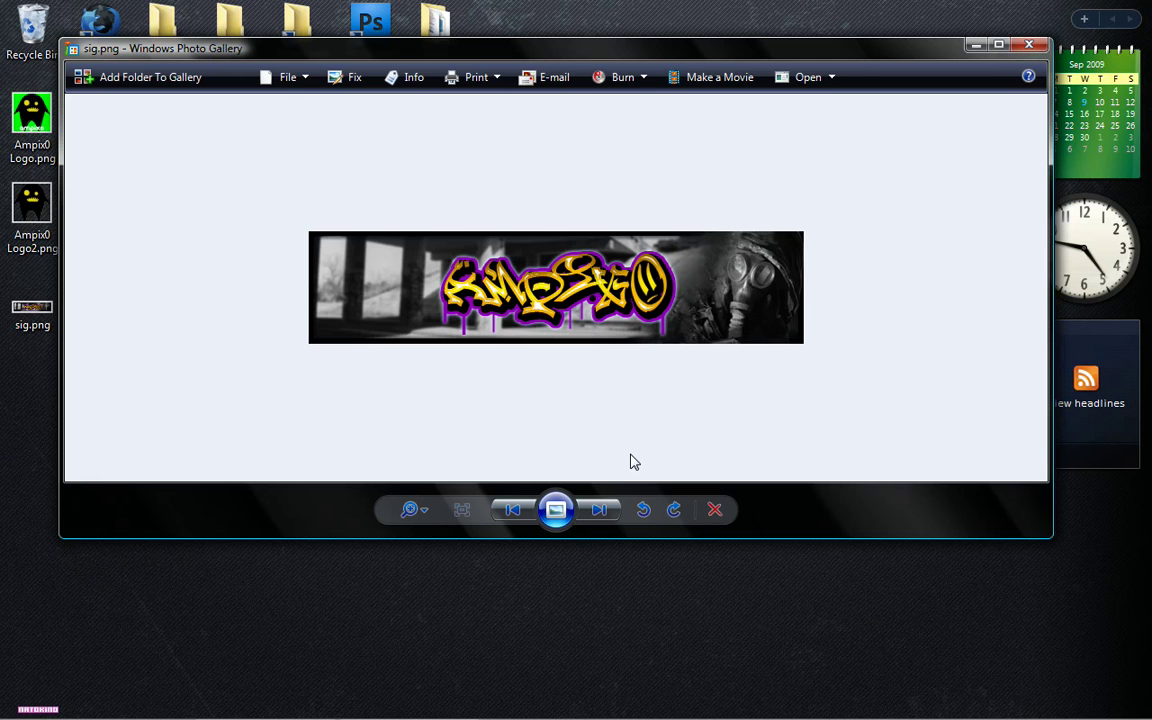
{"action": "left_click", "coordinate": [1026, 45]}
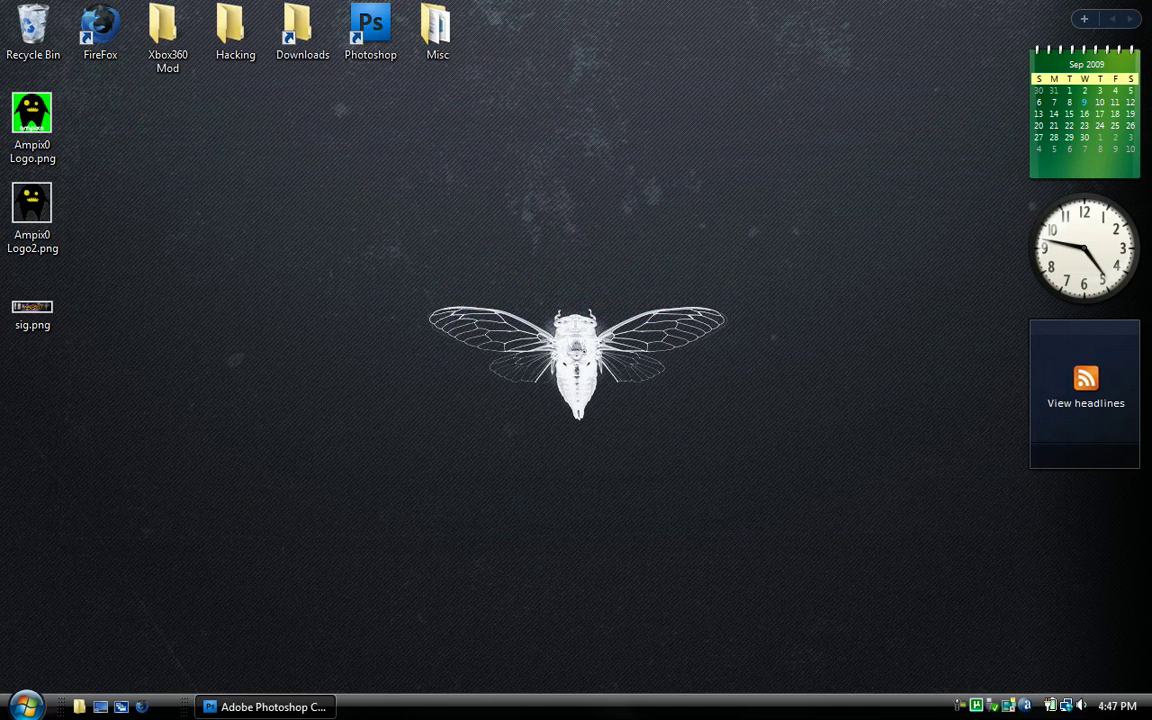
{"action": "left_click", "coordinate": [262, 707]}
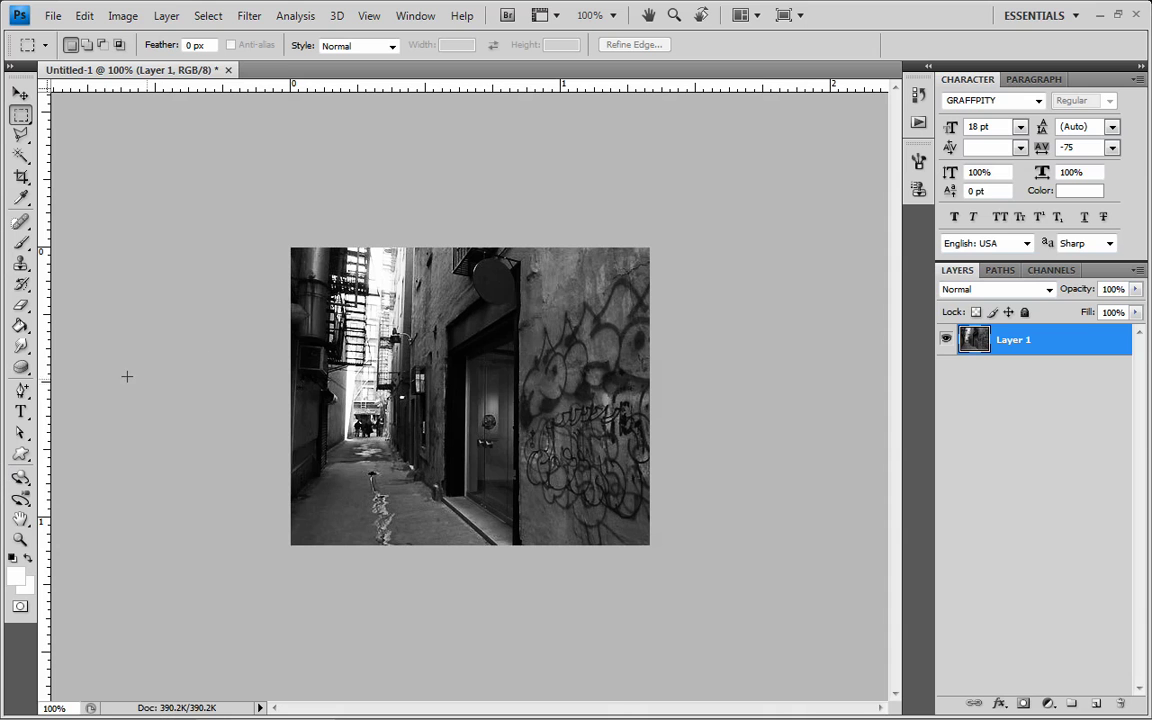
Step: With white as the foreground colour, type the graffiti word on the photo in GRAFFPITY font
{"action": "left_click", "coordinate": [15, 576]}
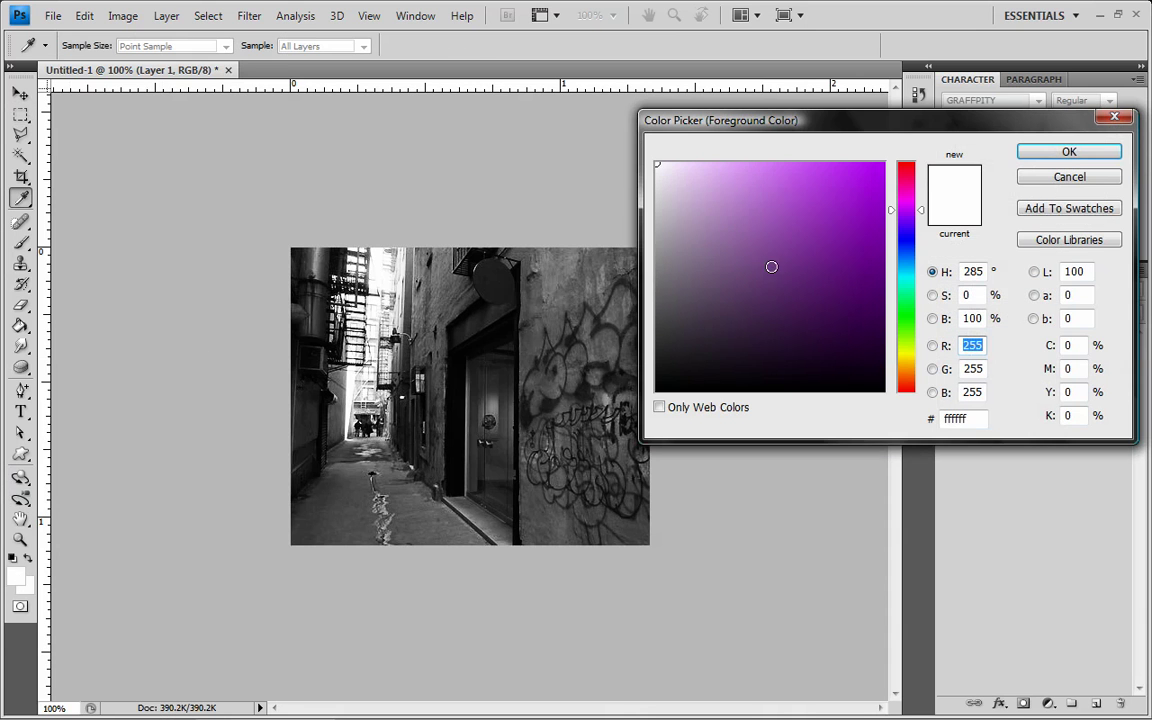
{"action": "left_click", "coordinate": [1022, 151]}
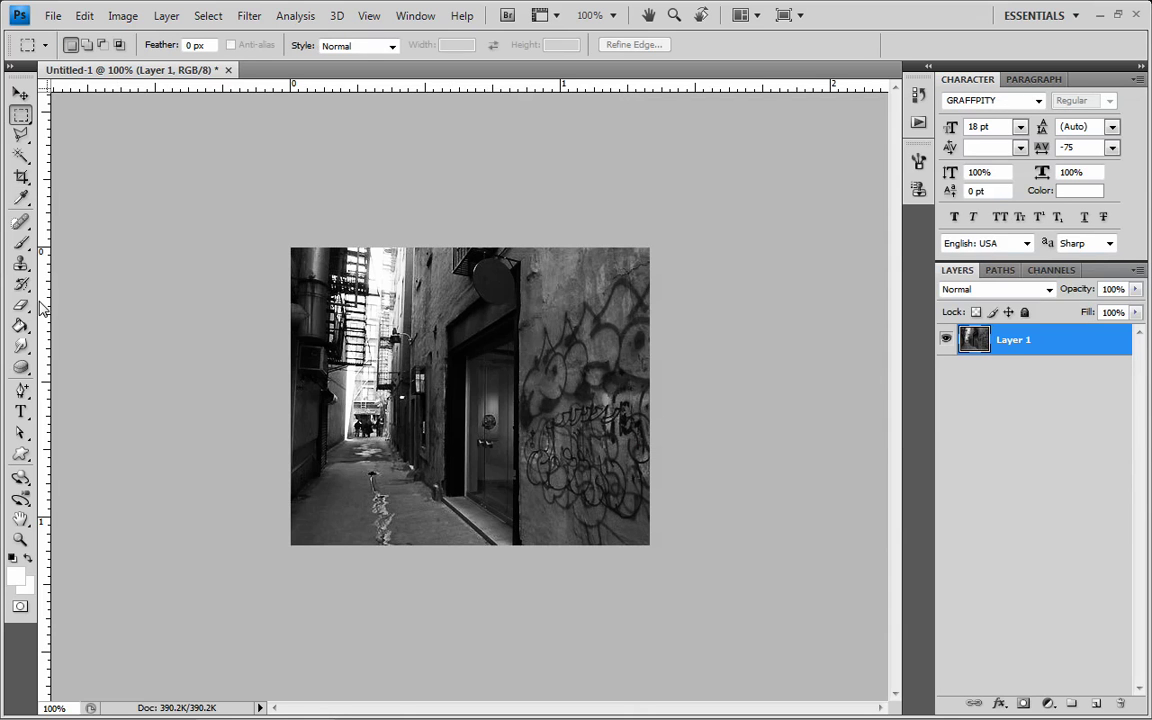
{"action": "left_click", "coordinate": [21, 411]}
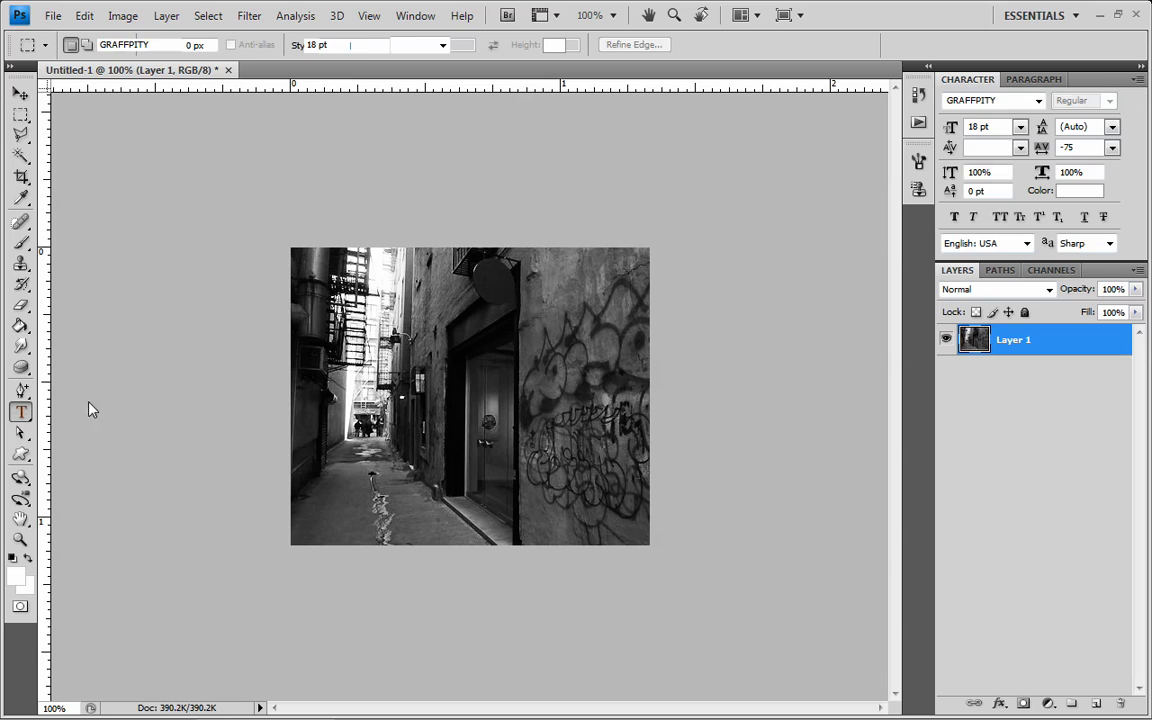
{"action": "left_click", "coordinate": [331, 374]}
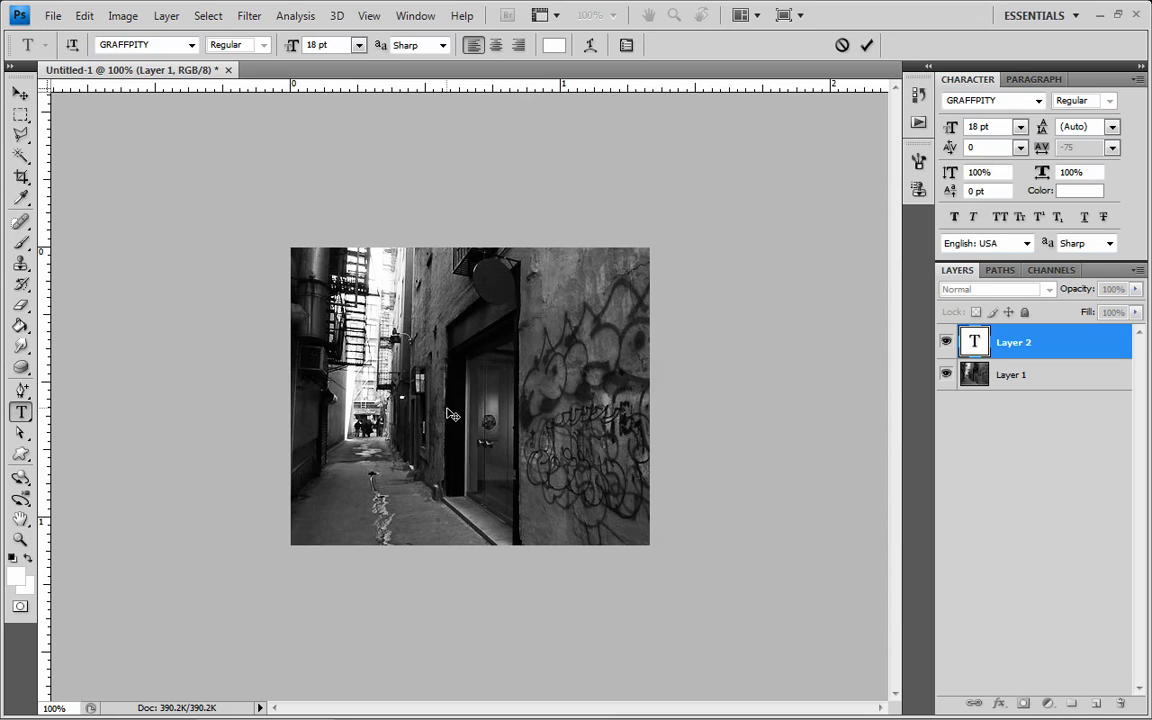
{"action": "type", "text": "amp"}
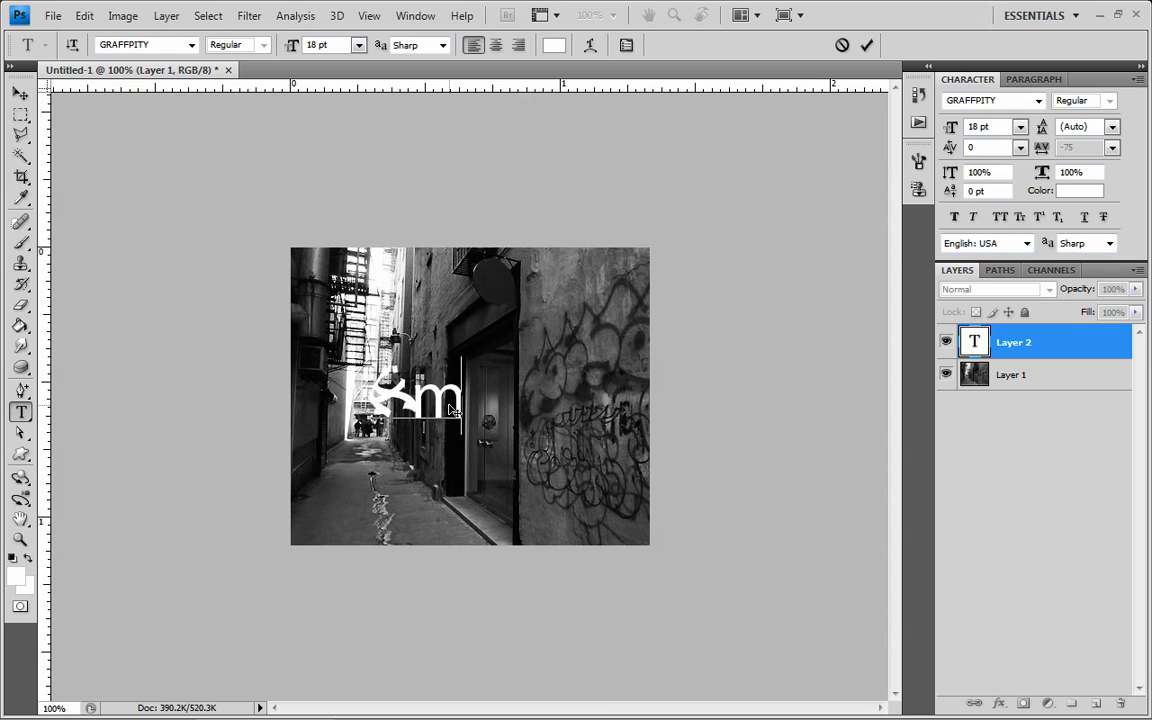
{"action": "key", "text": "BackSpace"}
{"action": "key", "text": "BackSpace"}
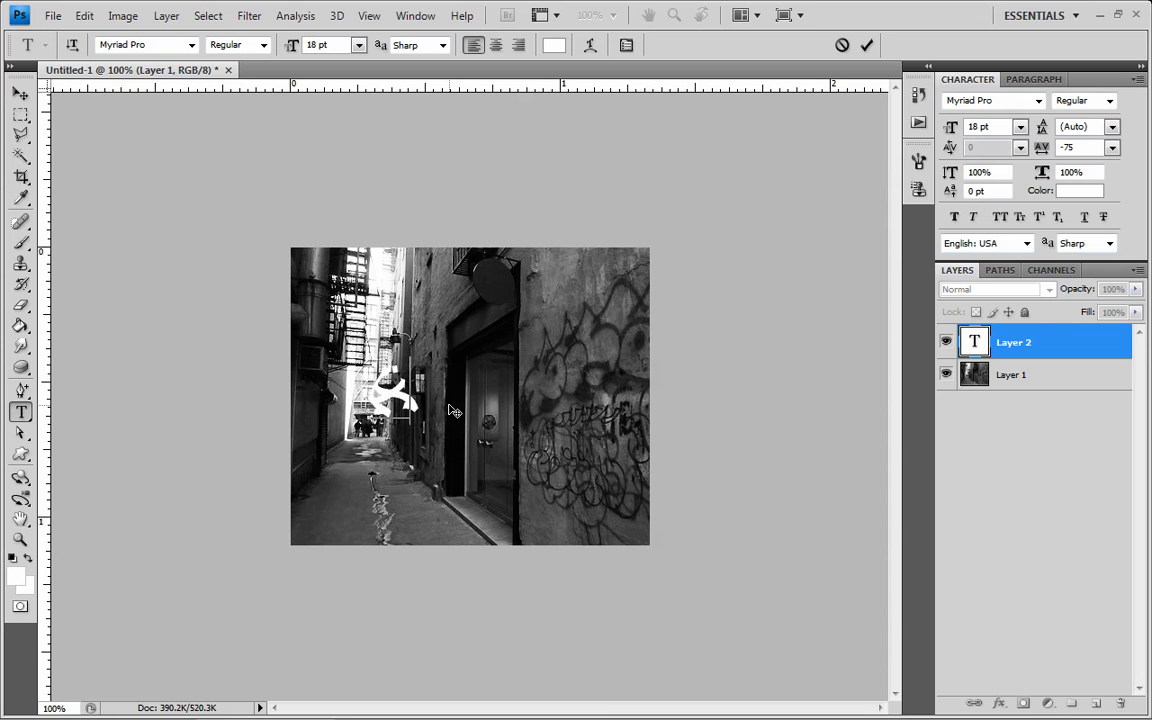
{"action": "left_click_drag", "start_coordinate": [405, 370], "coordinate": [343, 358]}
{"action": "left_click", "coordinate": [372, 364]}
{"action": "type", "text": "simpex"}
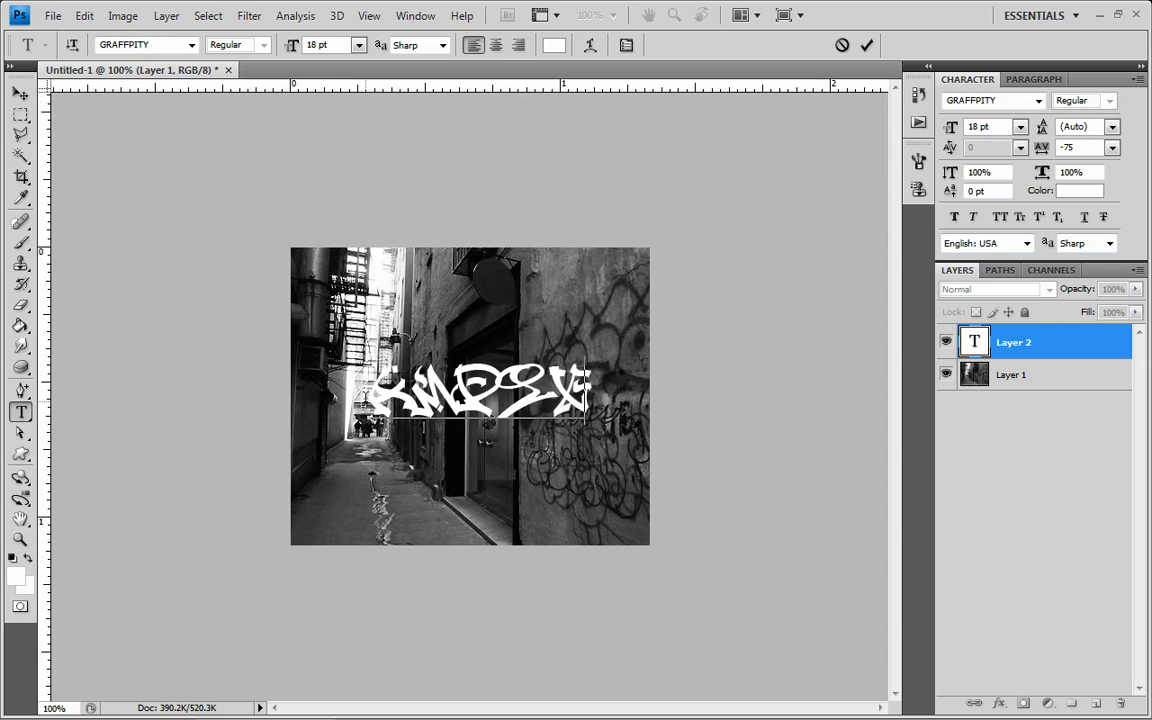
{"action": "type", "text": "o"}
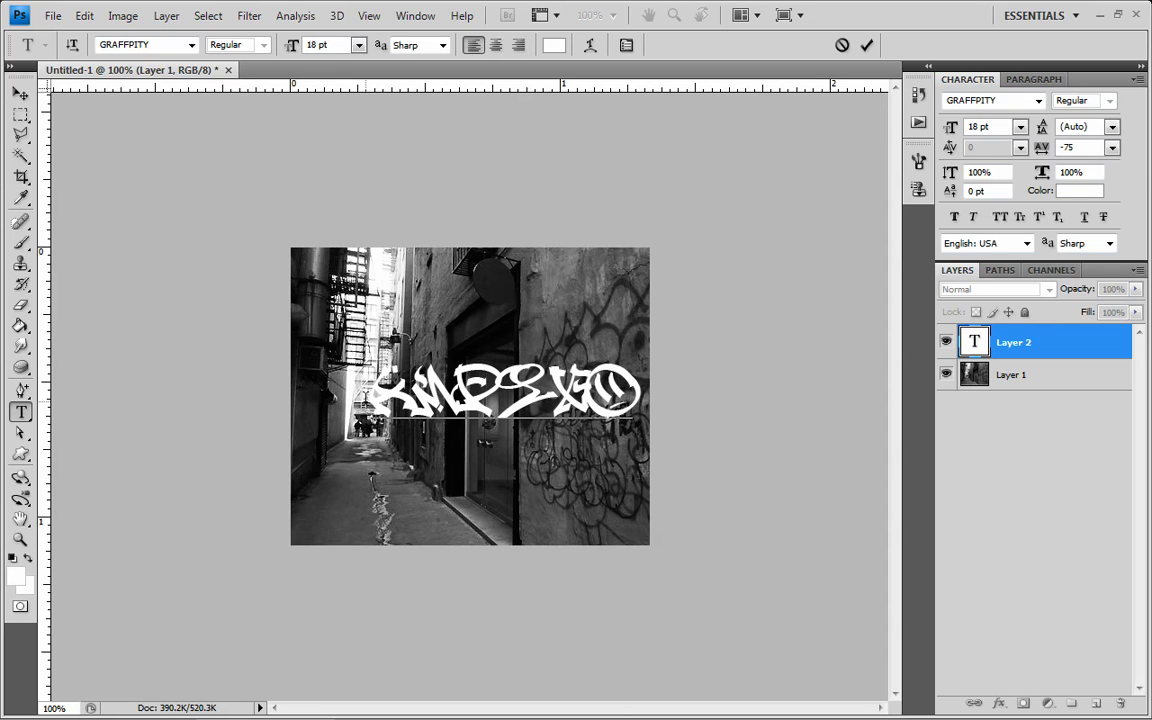
Step: Move the white lettering down and left, then commit it as the AMPIXO type layer
{"action": "left_click_drag", "start_coordinate": [494, 287], "coordinate": [474, 408]}
{"action": "left_click", "coordinate": [21, 116]}
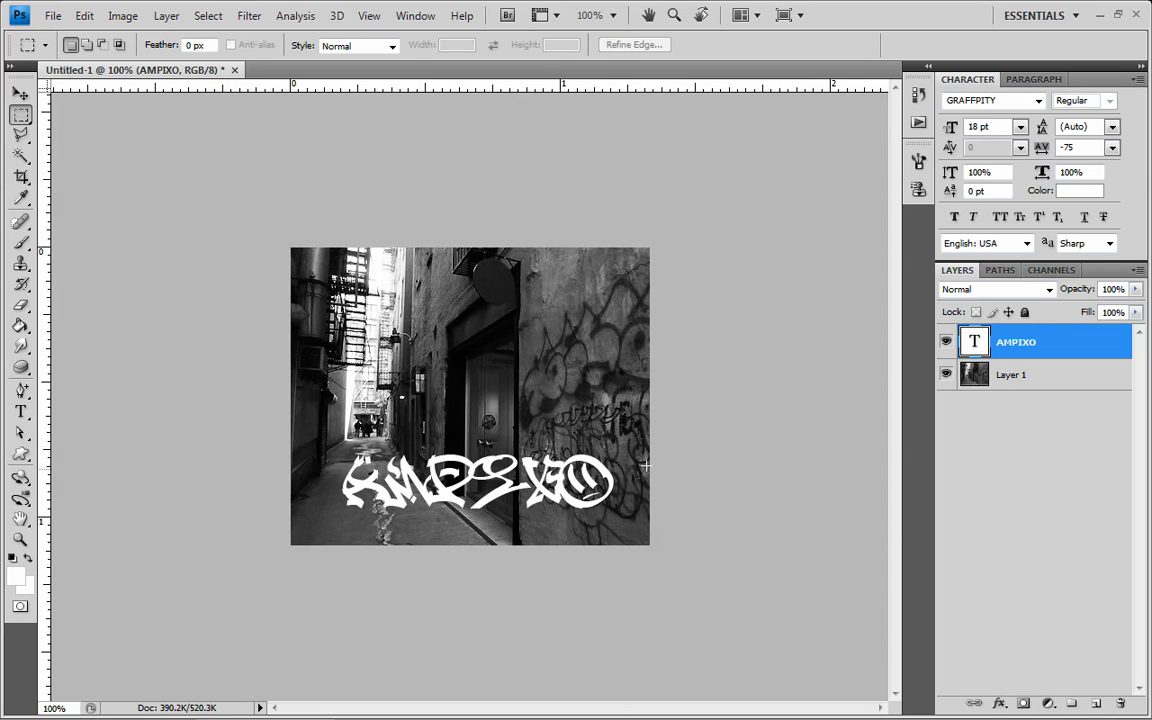
Step: Add a Drop Shadow to the AMPIXO layer with Spread 100% and Opacity 100%
{"action": "double_click", "coordinate": [1096, 350]}
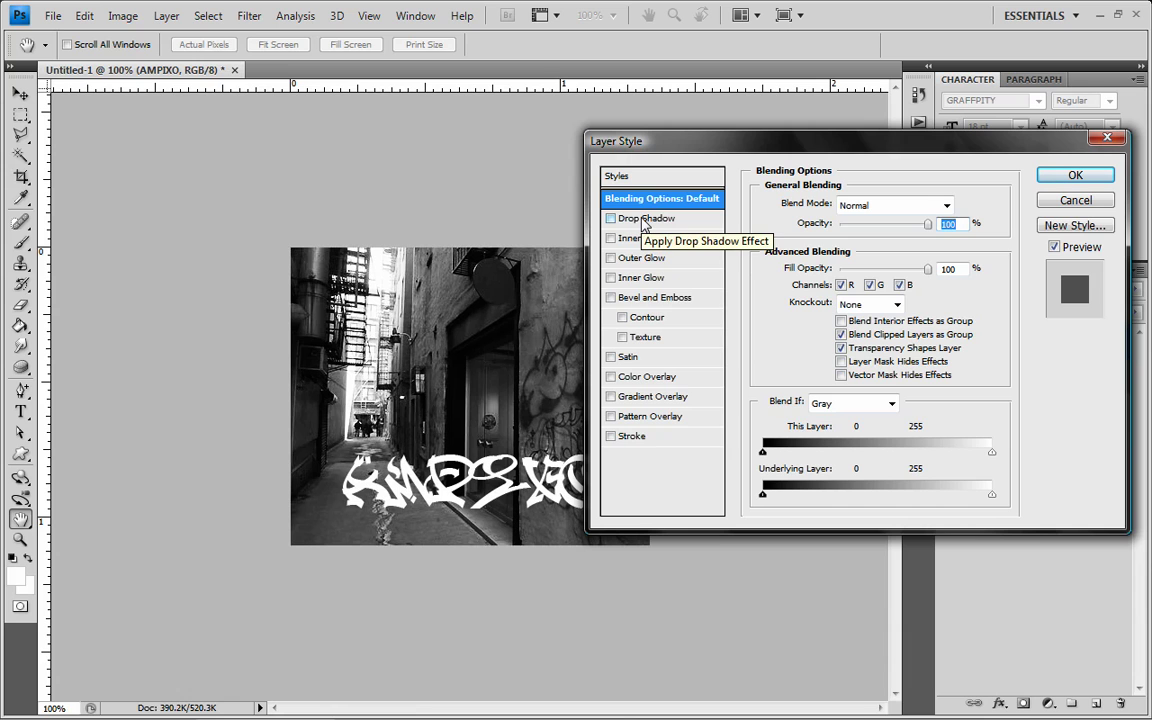
{"action": "left_click", "coordinate": [642, 219]}
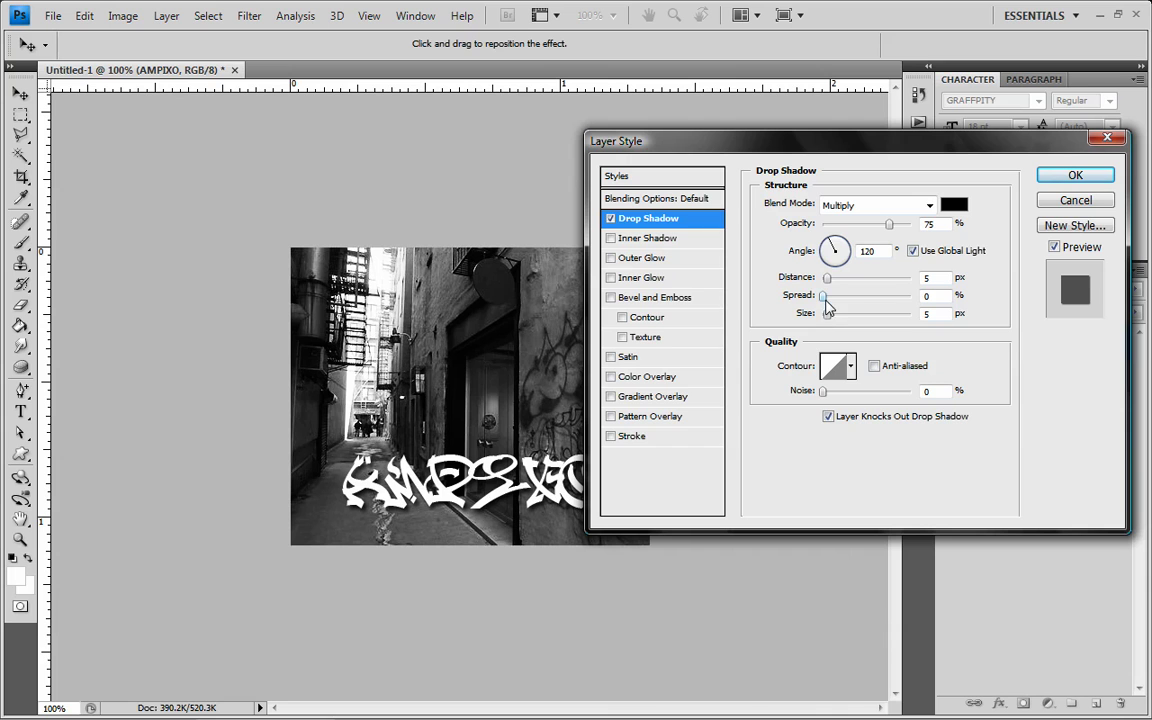
{"action": "left_click_drag", "start_coordinate": [823, 296], "coordinate": [948, 296]}
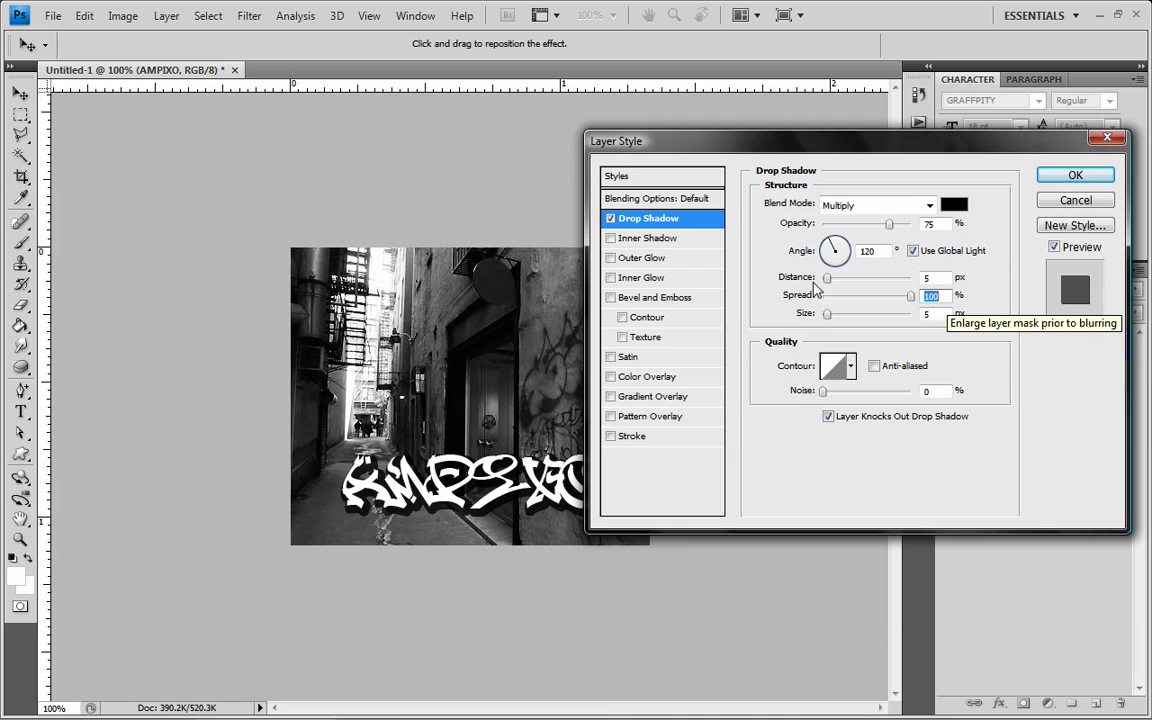
{"action": "left_click_drag", "start_coordinate": [891, 229], "coordinate": [928, 231]}
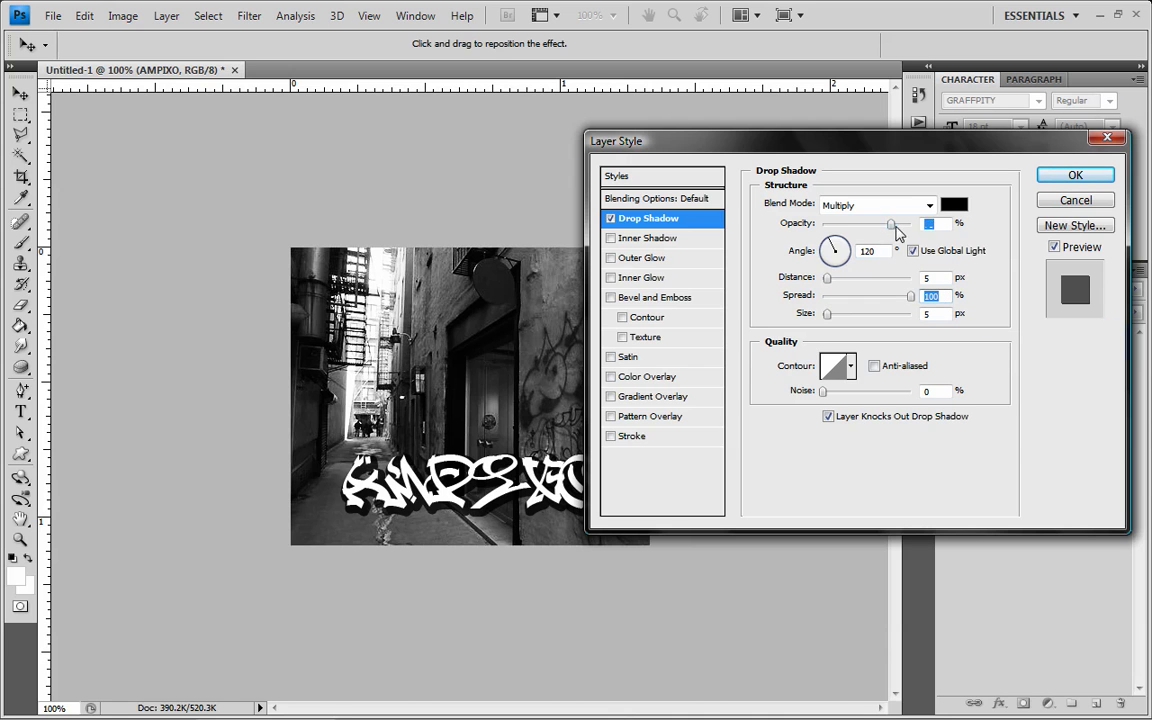
{"action": "left_click_drag", "start_coordinate": [756, 143], "coordinate": [588, 95]}
{"action": "left_click", "coordinate": [905, 115]}
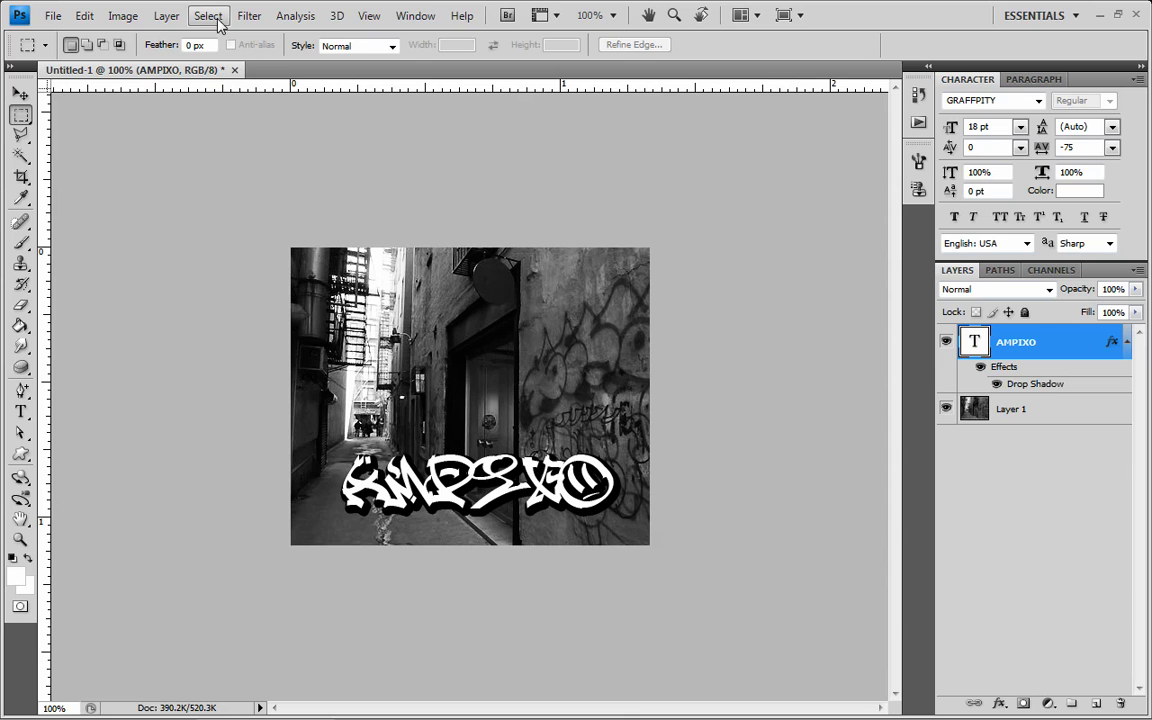
Step: Convert the layer style into a separate AMPIXO's Drop Shadow layer, accepting the warning
{"action": "left_click", "coordinate": [165, 15]}
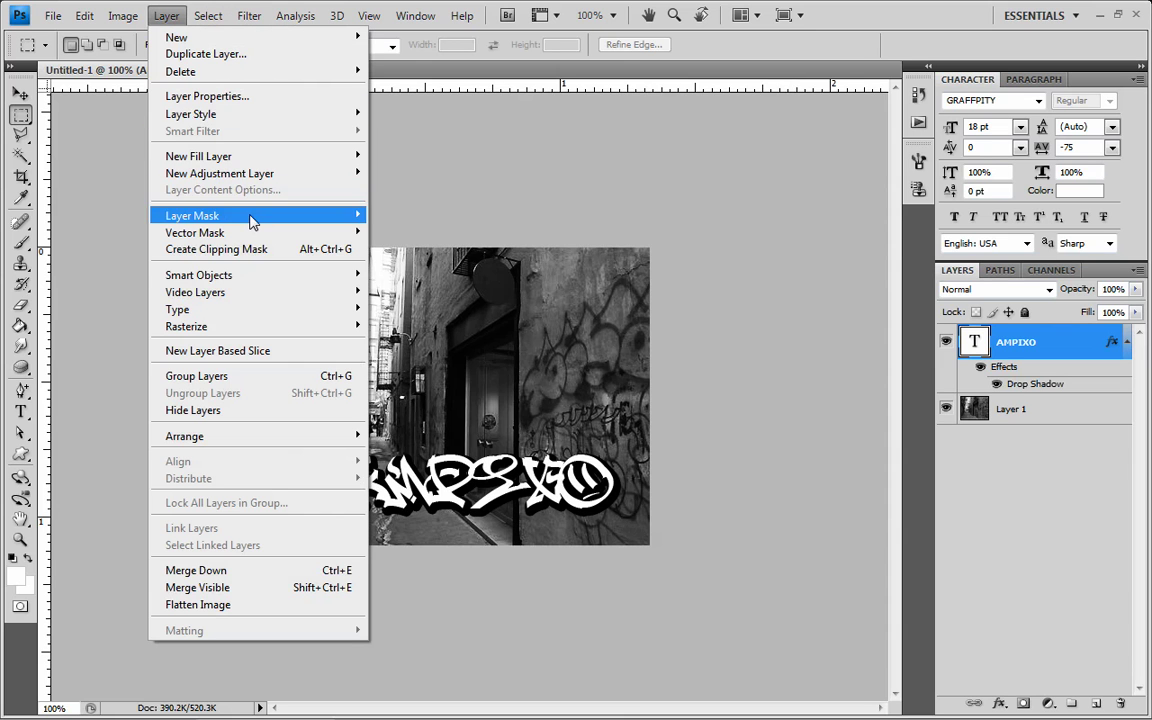
{"action": "mouse_move", "coordinate": [276, 208]}
{"action": "mouse_move", "coordinate": [326, 116]}
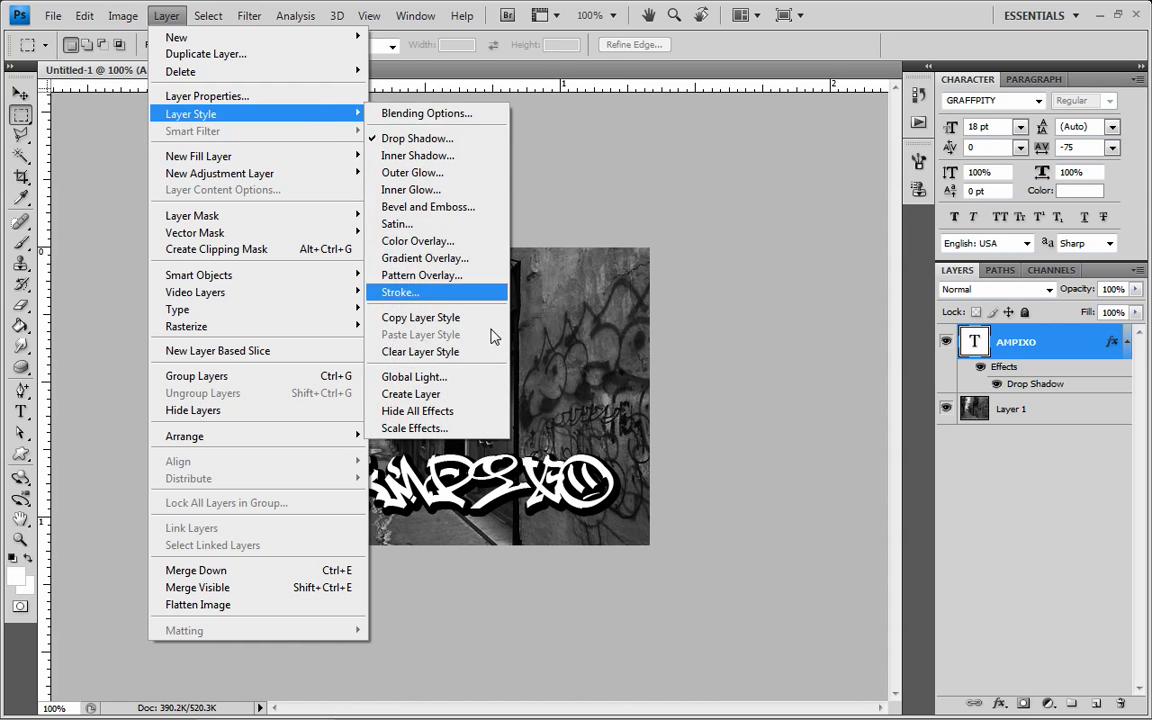
{"action": "left_click", "coordinate": [410, 394]}
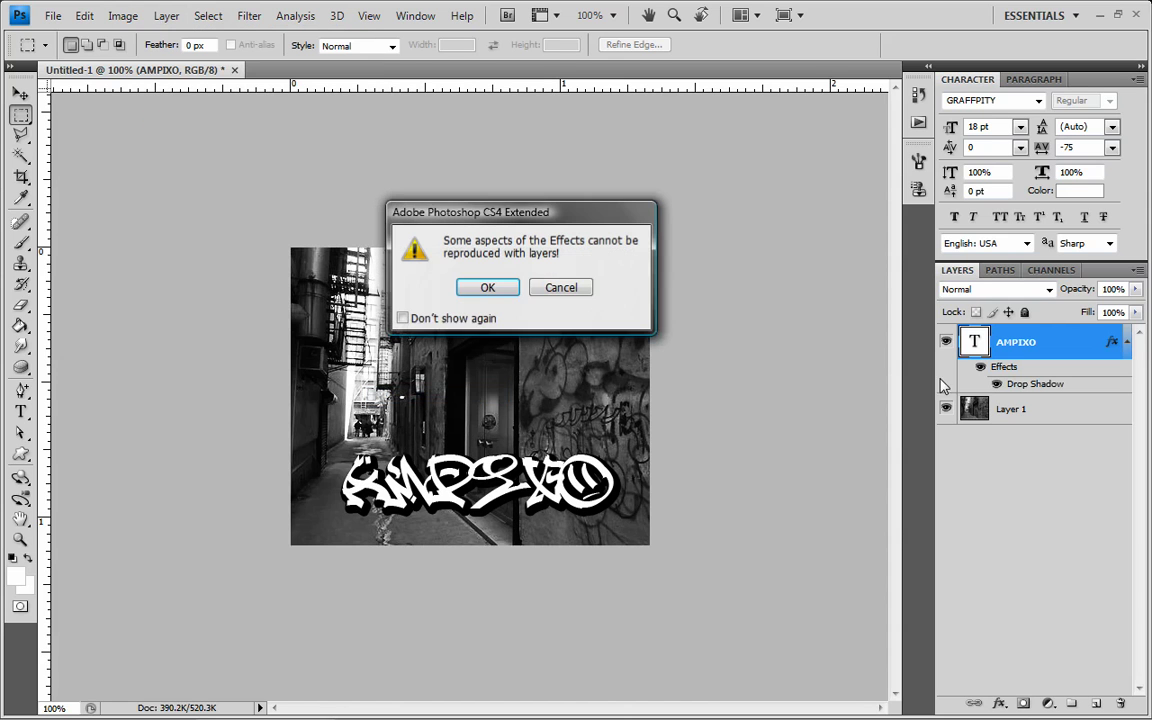
{"action": "left_click", "coordinate": [487, 288]}
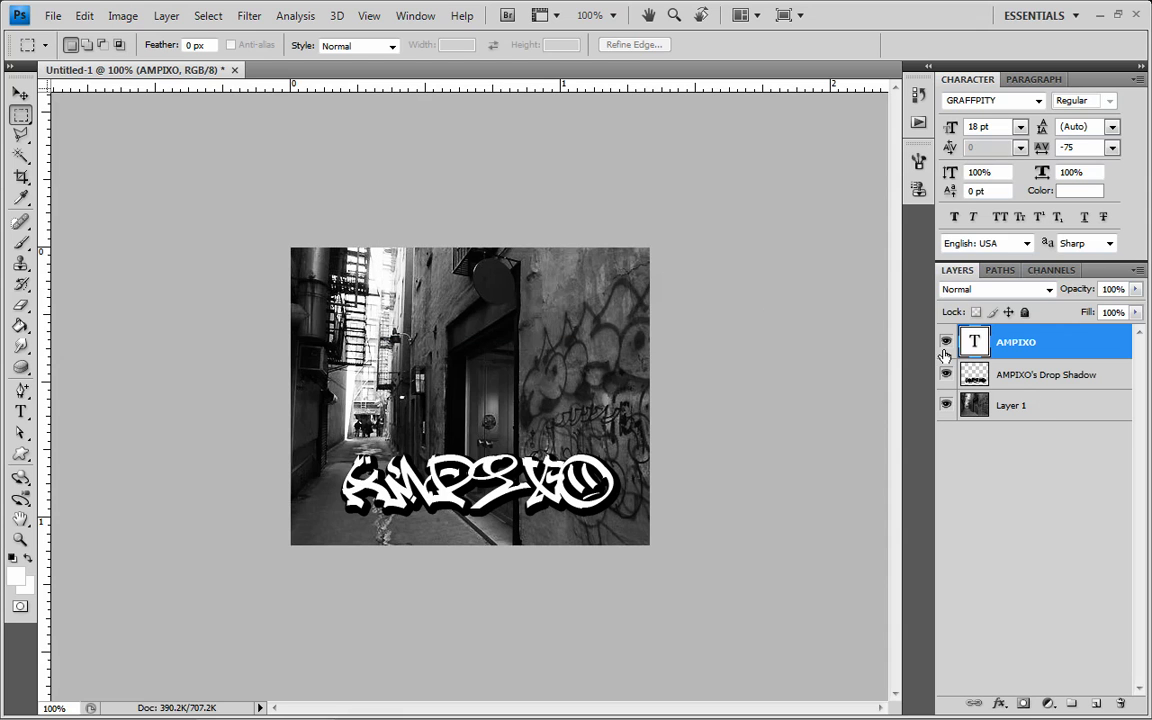
Step: Toggle the AMPIXO text visibility to check the shadow, then reselect the AMPIXO layer
{"action": "left_click", "coordinate": [945, 345]}
{"action": "left_click", "coordinate": [945, 345]}
{"action": "left_click", "coordinate": [945, 345]}
{"action": "left_click", "coordinate": [945, 345]}
{"action": "left_click", "coordinate": [975, 365]}
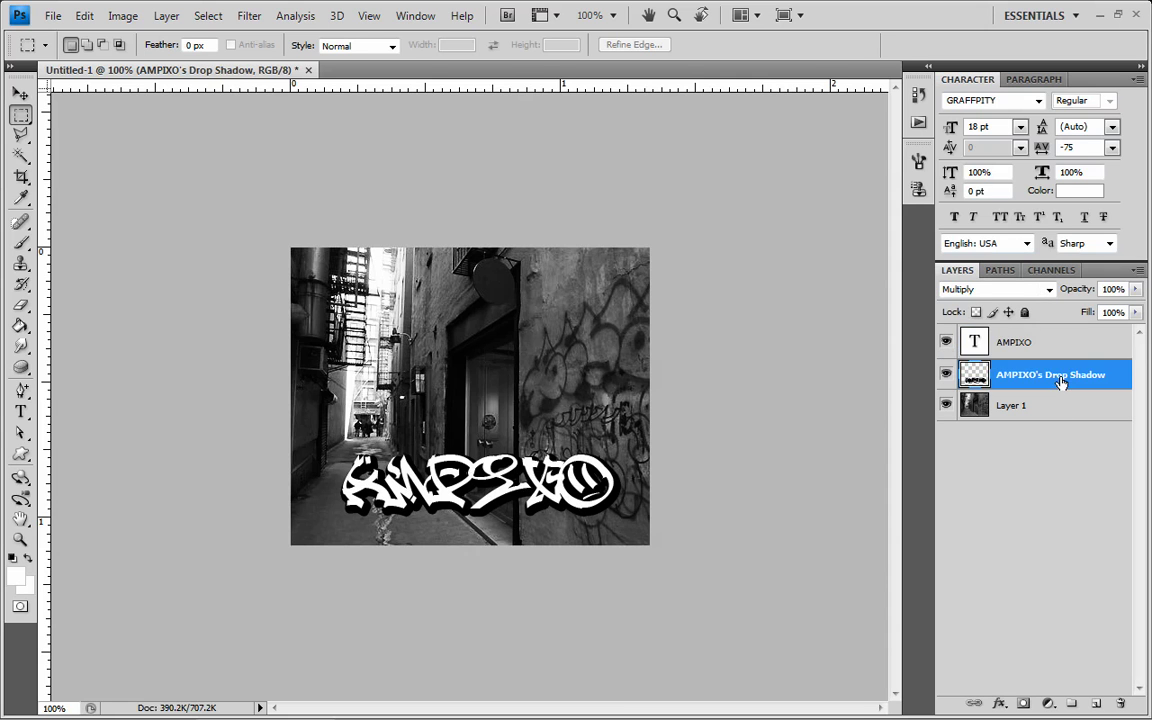
{"action": "left_click", "coordinate": [1102, 346]}
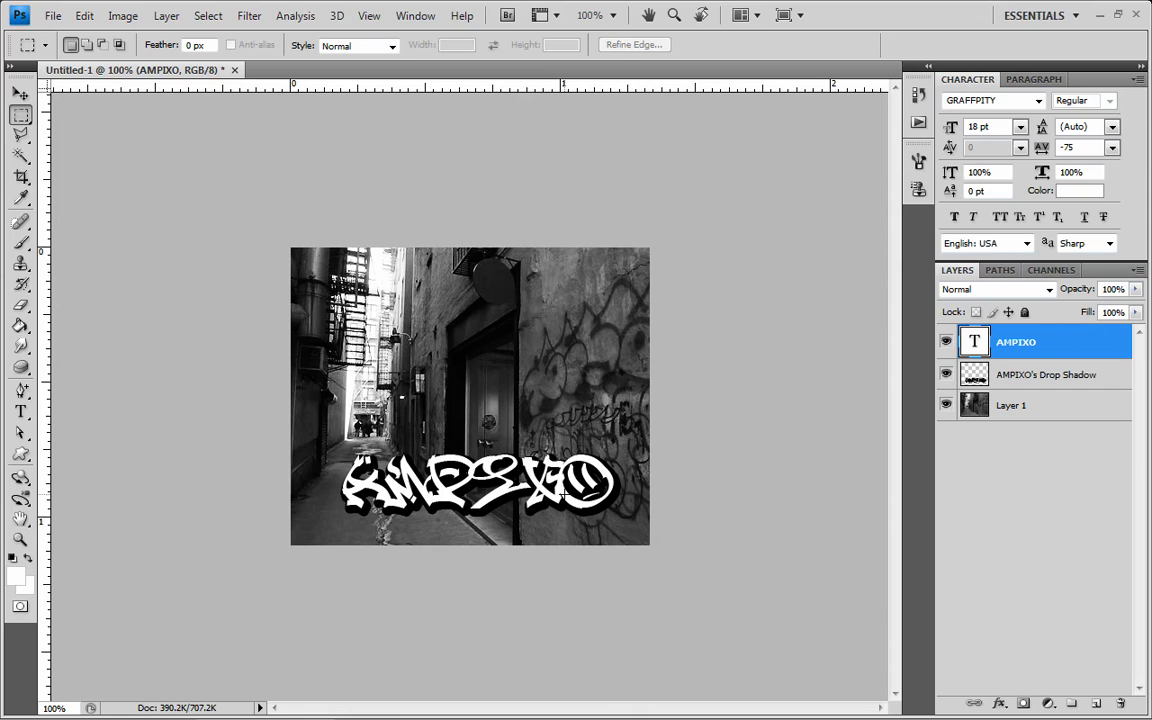
Step: Add a new empty layer and set the foreground colour to a saturated orange
{"action": "key", "text": "ctrl+shift+alt+n"}
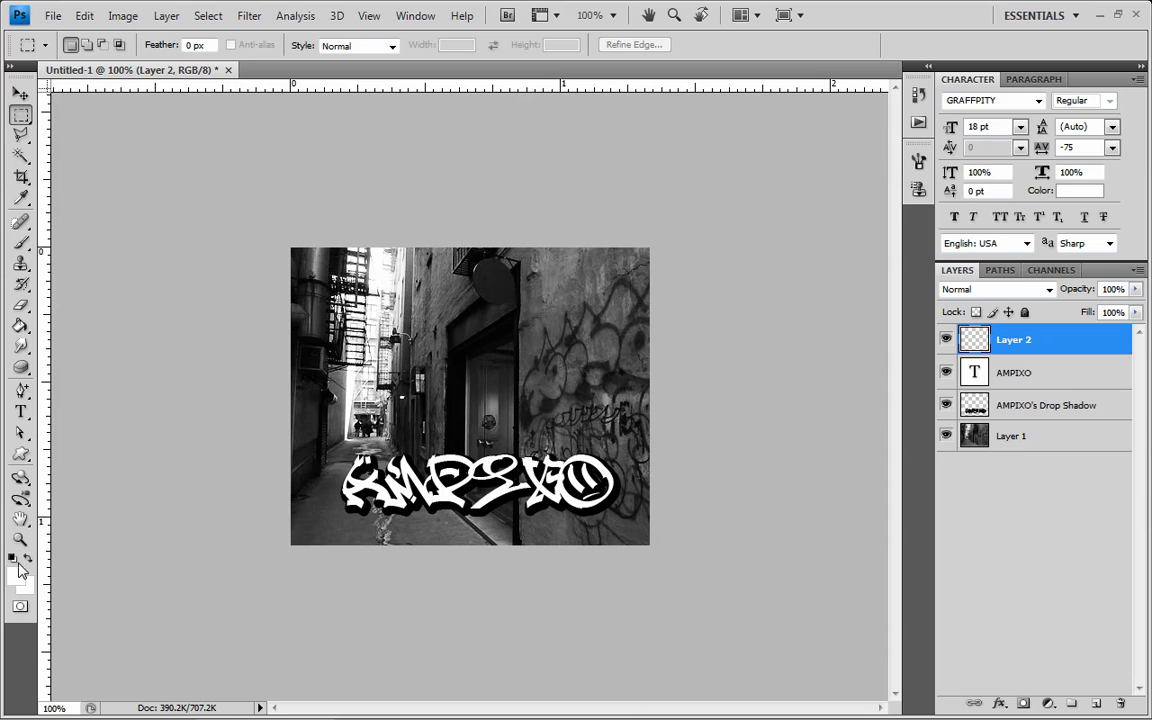
{"action": "left_click", "coordinate": [16, 580]}
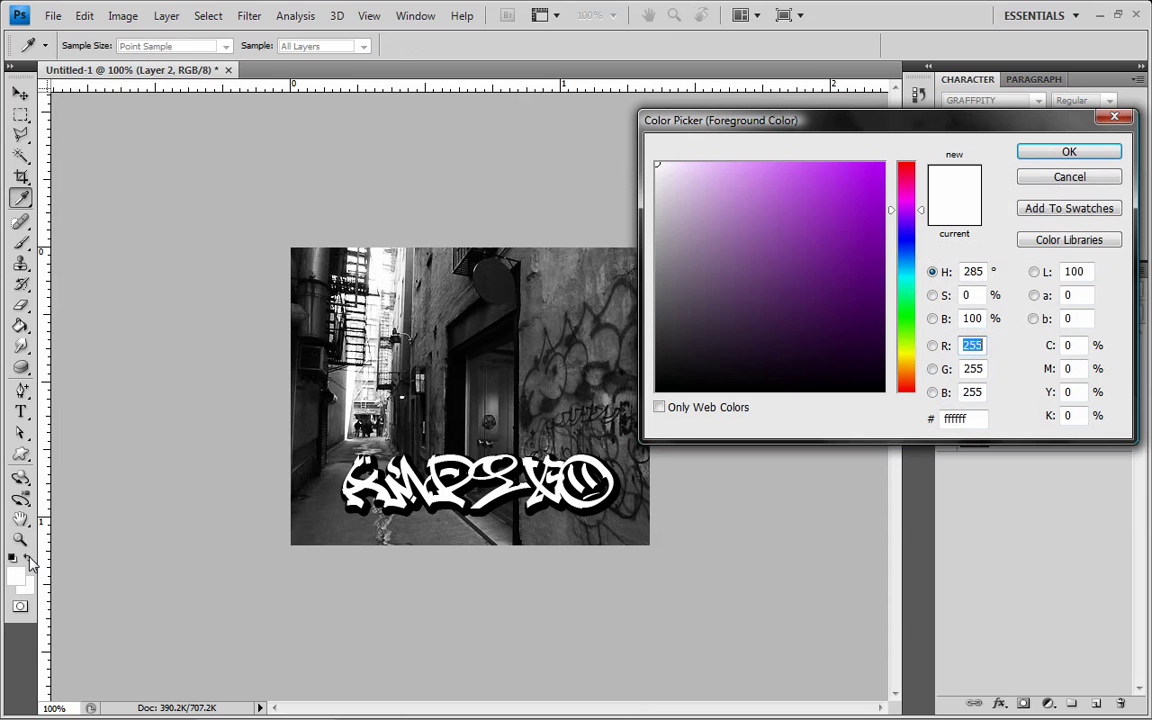
{"action": "left_click", "coordinate": [910, 358]}
{"action": "left_click_drag", "start_coordinate": [915, 365], "coordinate": [925, 366]}
{"action": "left_click_drag", "start_coordinate": [765, 181], "coordinate": [1012, 145]}
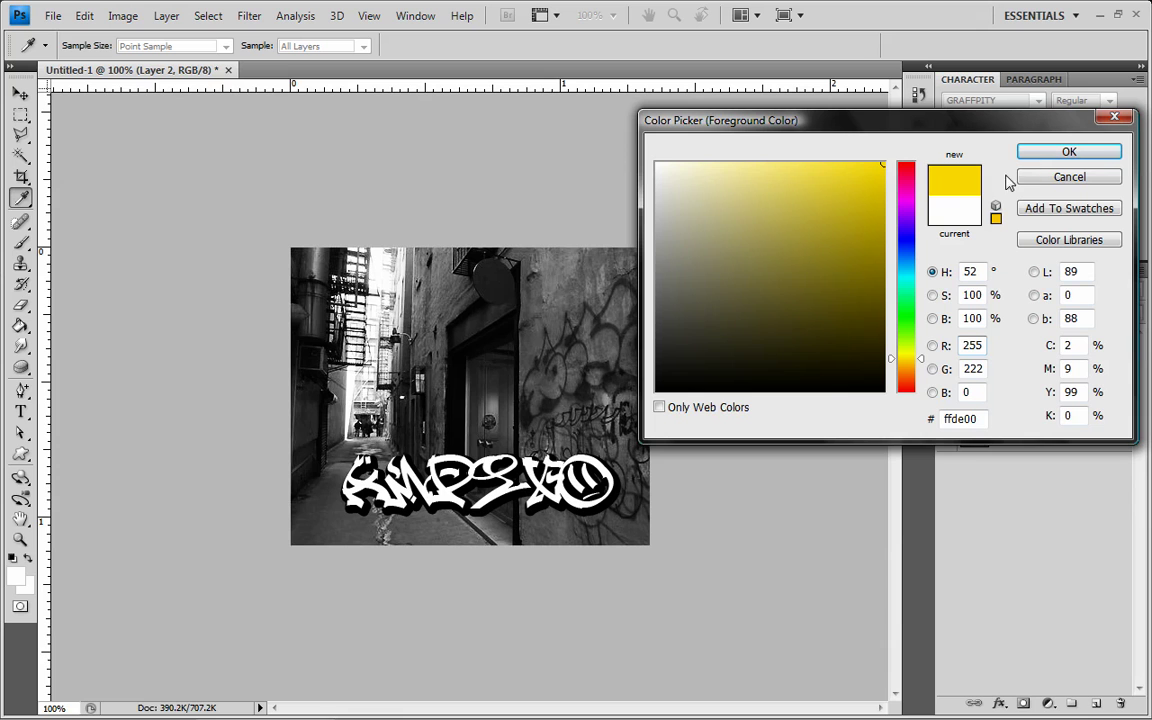
{"action": "left_click_drag", "start_coordinate": [923, 361], "coordinate": [924, 368]}
{"action": "left_click", "coordinate": [1069, 151]}
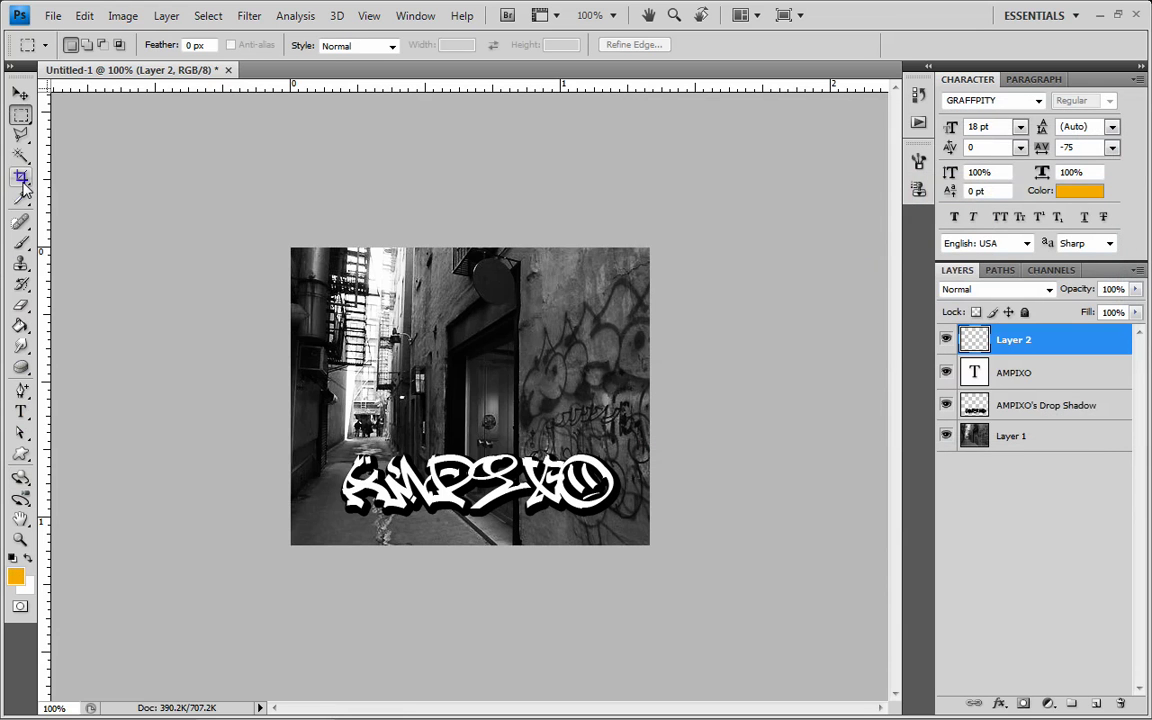
Step: Paint a broad orange stroke across the lettering with a size-50 brush
{"action": "left_click", "coordinate": [20, 243]}
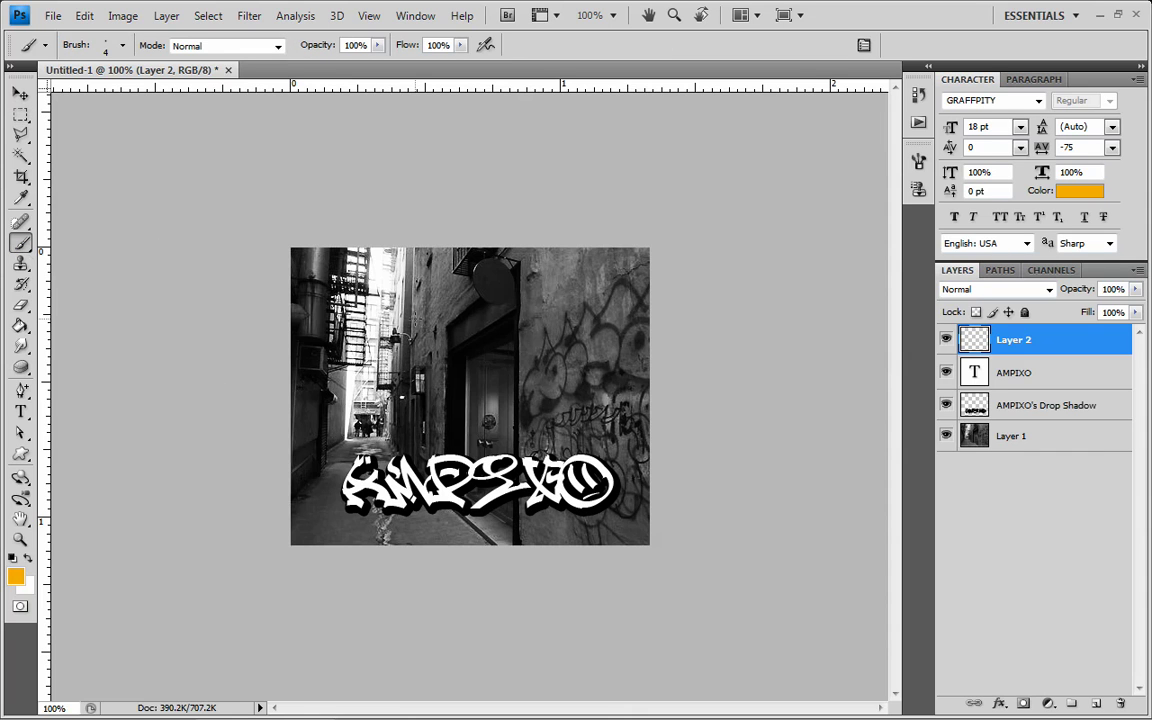
{"action": "key", "text": "bracketright"}
{"action": "mouse_move", "coordinate": [348, 452]}
{"action": "left_mouse_down"}
{"action": "mouse_move", "coordinate": [368, 478]}
{"action": "mouse_move", "coordinate": [532, 481]}
{"action": "mouse_move", "coordinate": [516, 457]}
{"action": "mouse_move", "coordinate": [572, 503]}
{"action": "mouse_move", "coordinate": [618, 470]}
{"action": "left_mouse_up"}
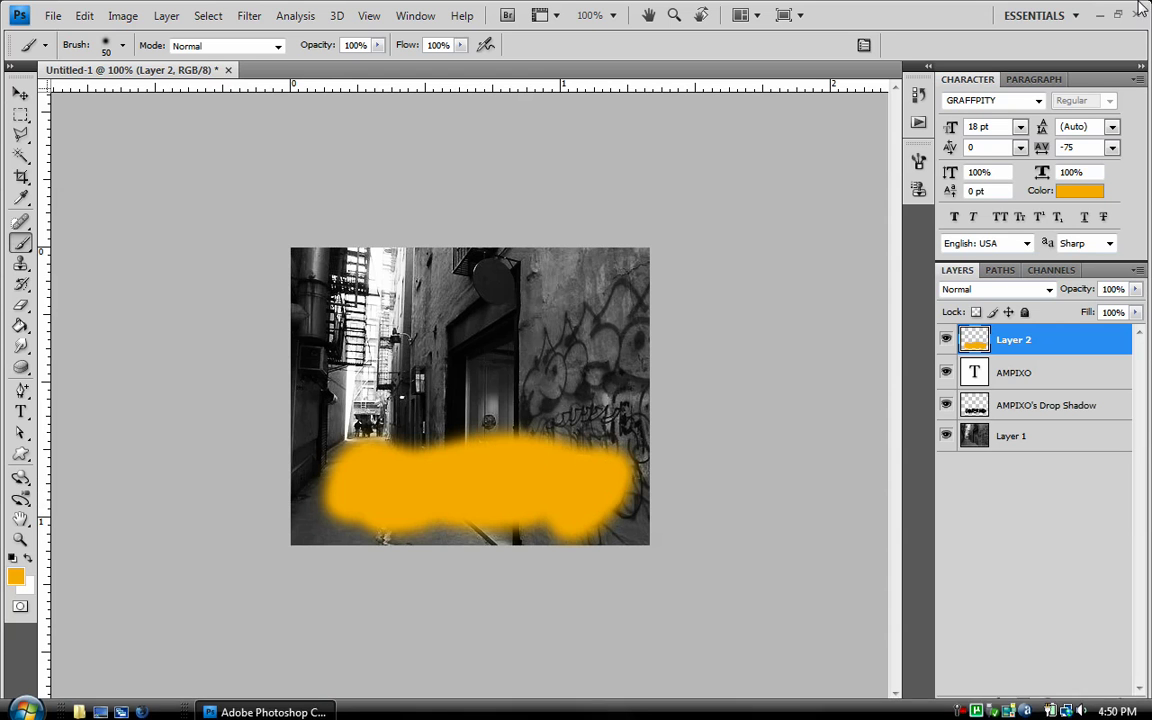
{"action": "left_click", "coordinate": [1099, 14]}
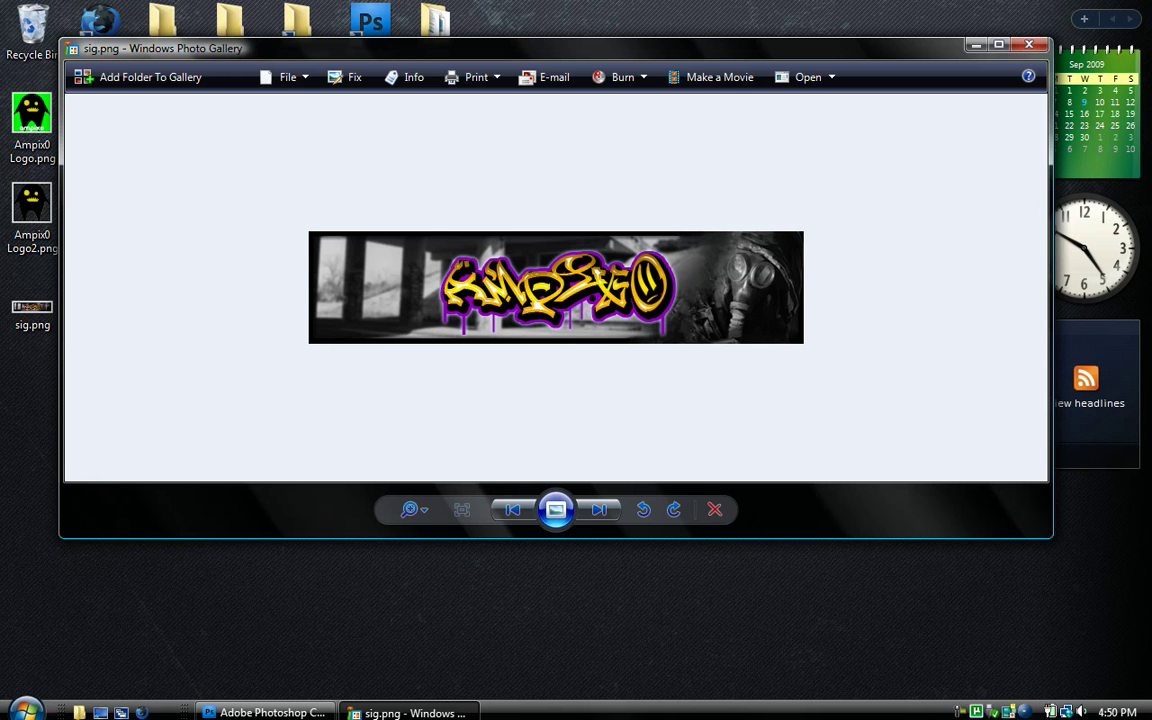
{"action": "left_click", "coordinate": [272, 712]}
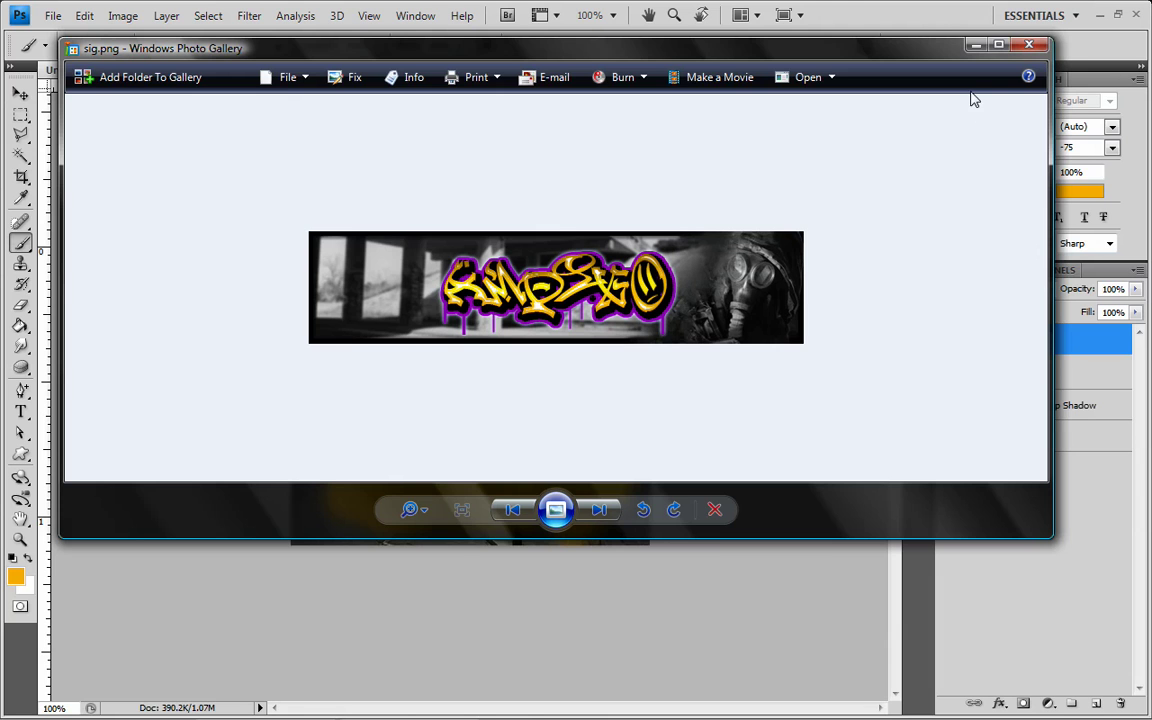
{"action": "left_click", "coordinate": [977, 46]}
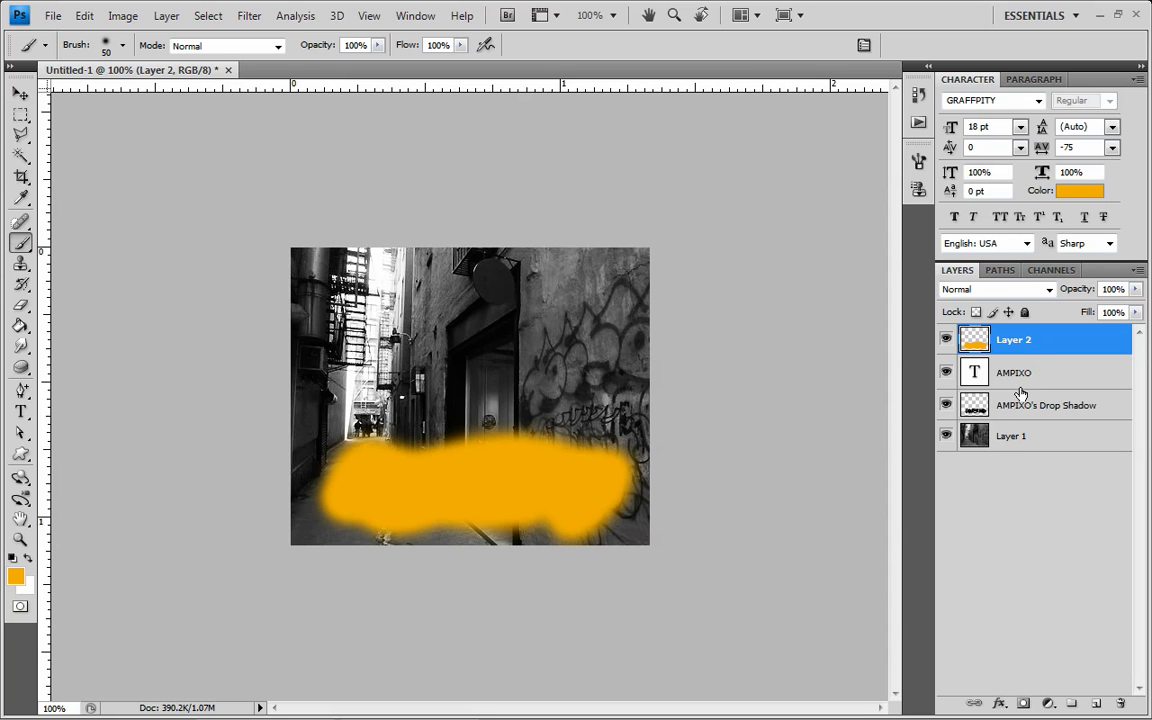
Step: Clip Layer 2 to the AMPIXO text and set the foreground to darker orange d09300
{"action": "right_click", "coordinate": [1087, 344]}
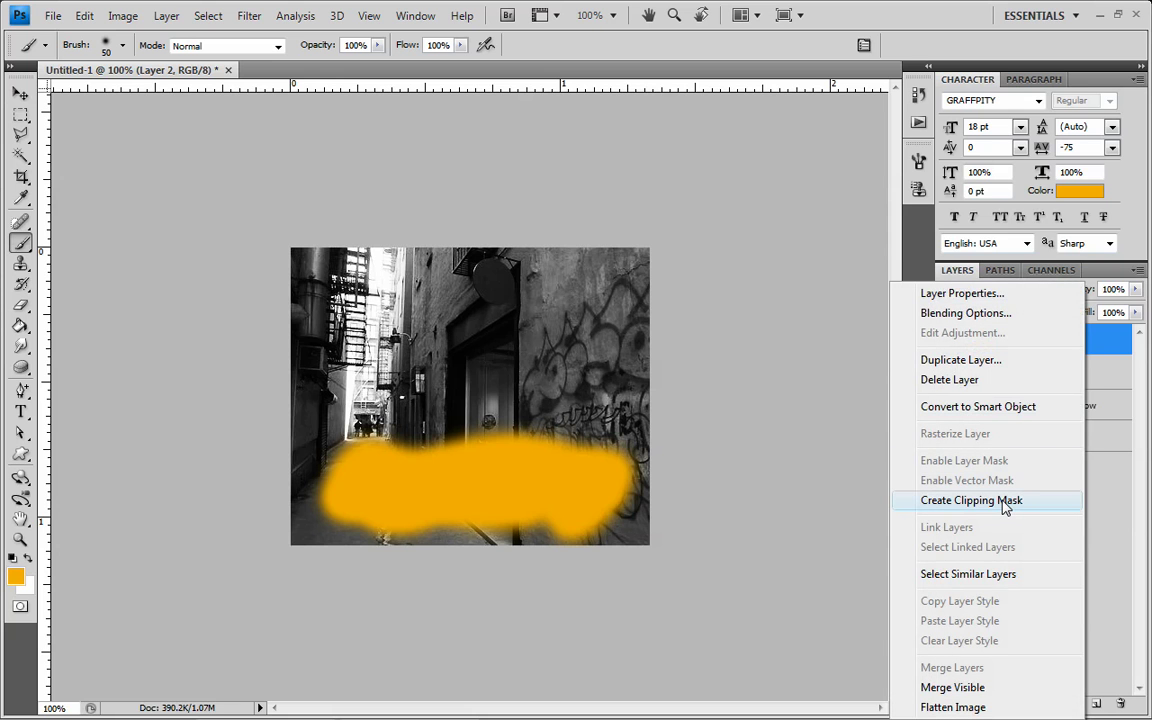
{"action": "left_click", "coordinate": [1005, 508]}
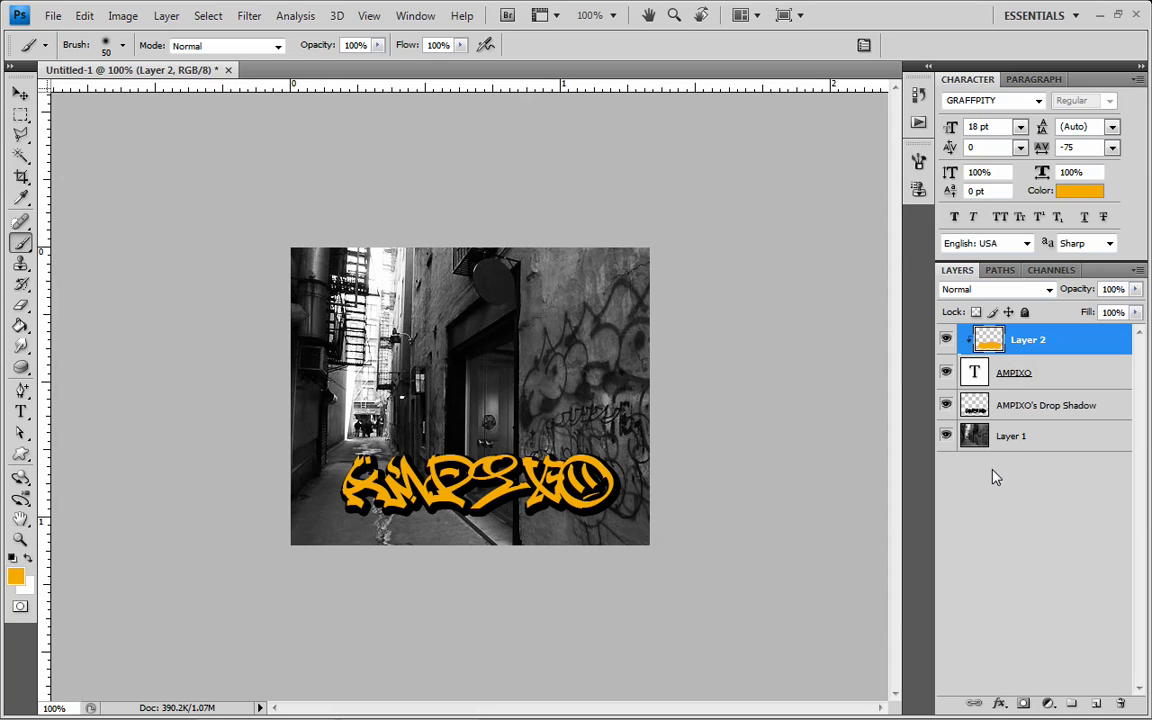
{"action": "left_click", "coordinate": [15, 575]}
{"action": "left_click_drag", "start_coordinate": [878, 199], "coordinate": [885, 201]}
{"action": "left_click", "coordinate": [1069, 151]}
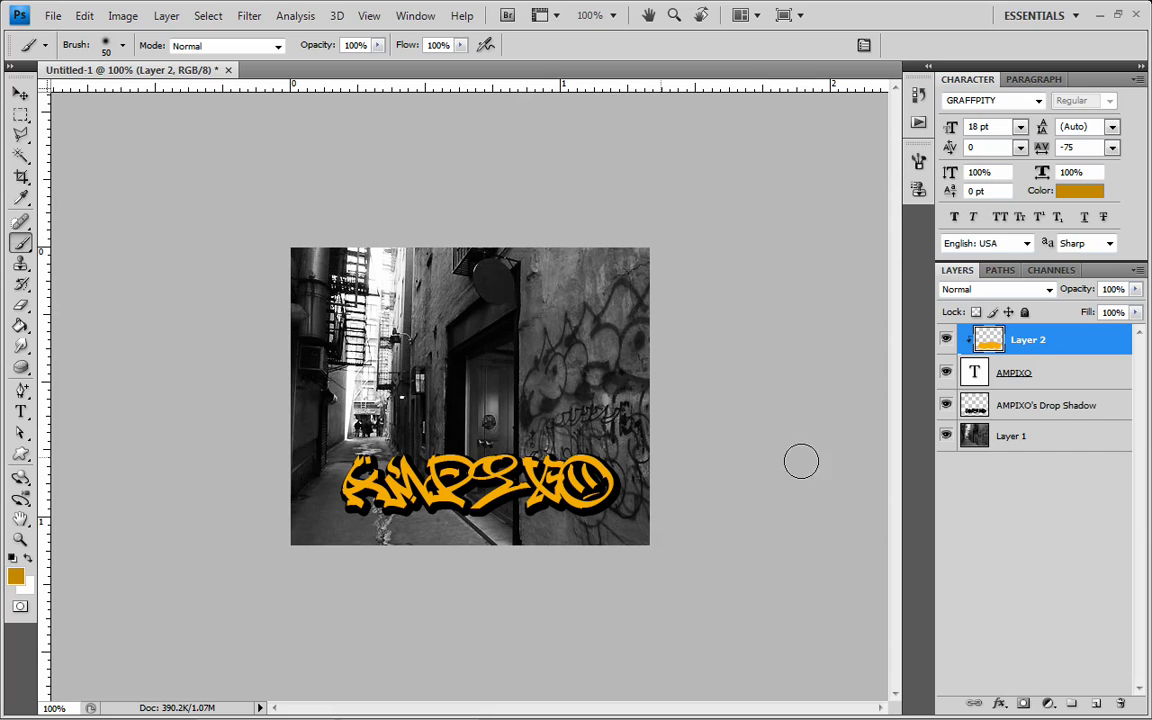
Step: On new Layer 3, paint a darker orange band, clip it to the text, and set Lightness -19
{"action": "left_click", "coordinate": [1095, 704]}
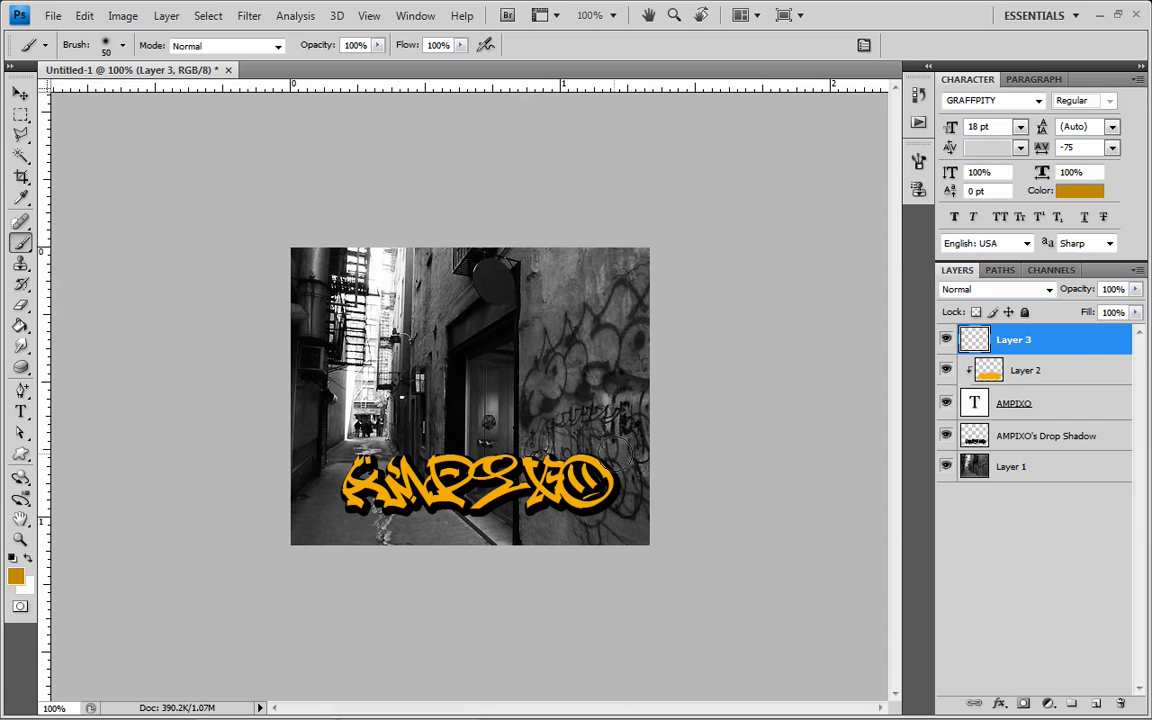
{"action": "mouse_move", "coordinate": [590, 453]}
{"action": "left_mouse_down"}
{"action": "mouse_move", "coordinate": [605, 456]}
{"action": "mouse_move", "coordinate": [345, 460]}
{"action": "mouse_move", "coordinate": [603, 455]}
{"action": "mouse_move", "coordinate": [371, 459]}
{"action": "left_mouse_up"}
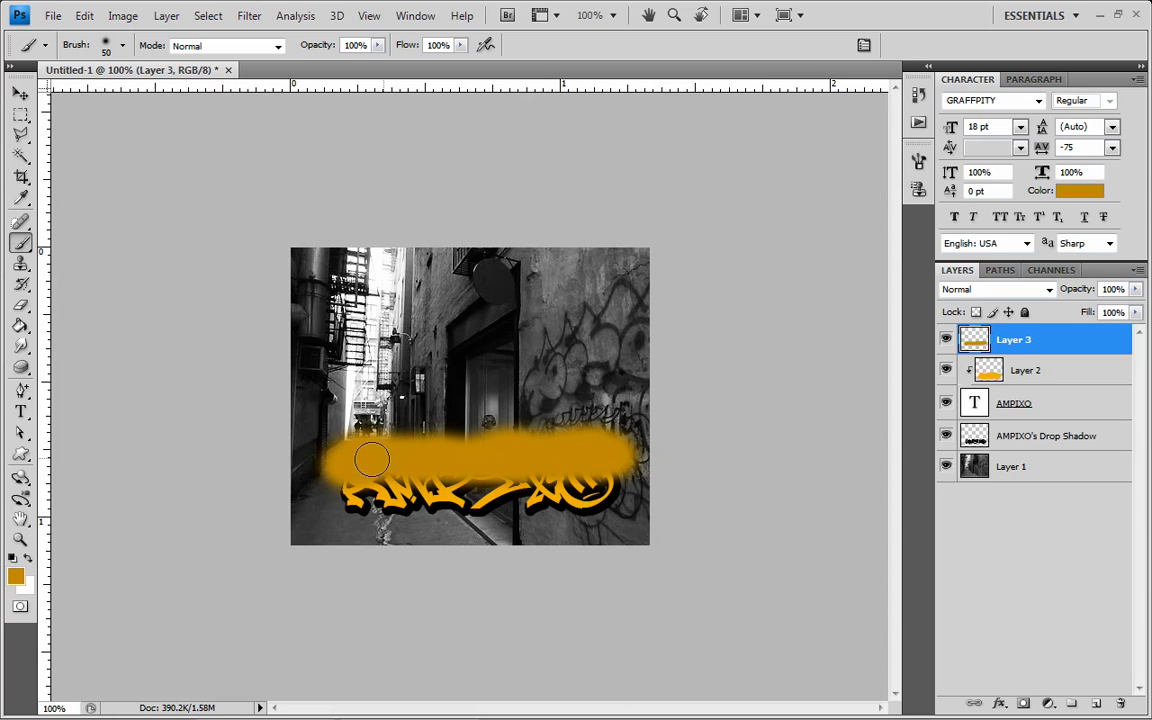
{"action": "right_click", "coordinate": [1066, 345]}
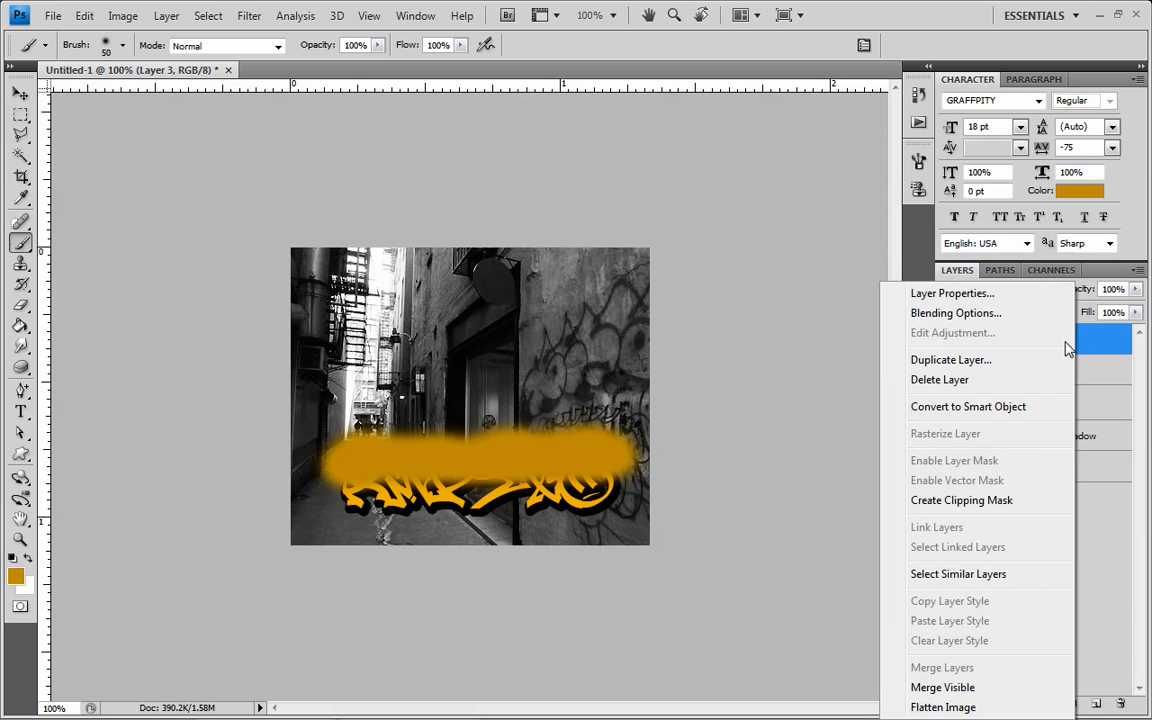
{"action": "left_click", "coordinate": [968, 501]}
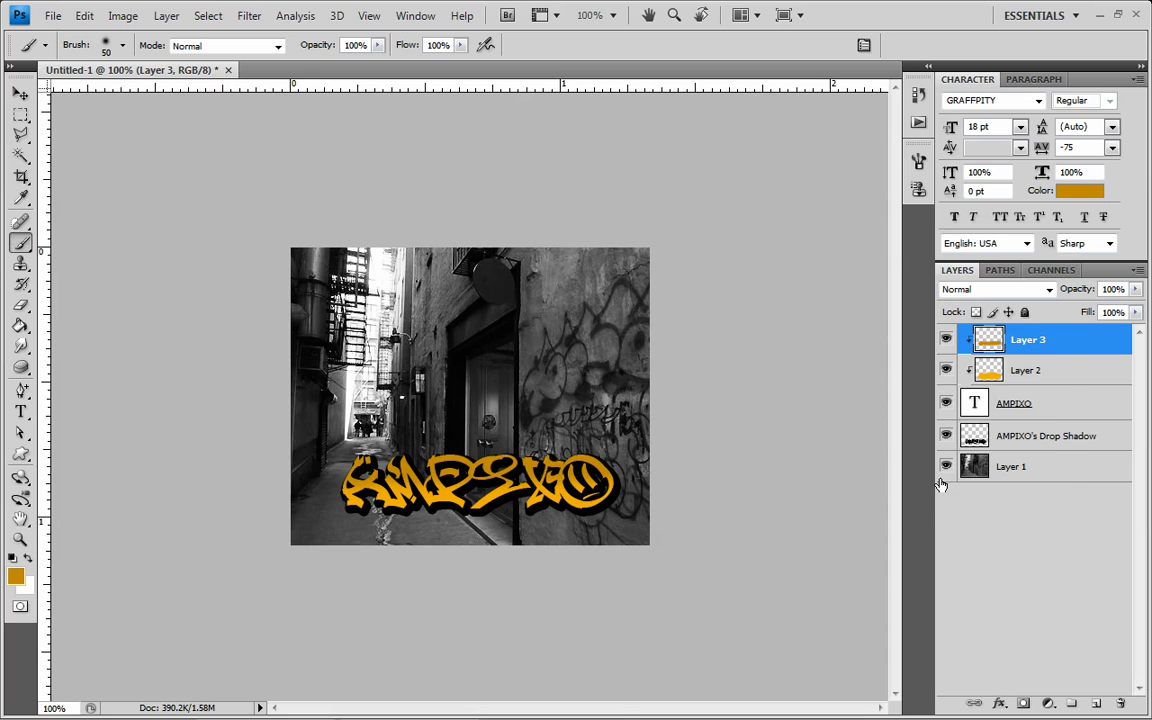
{"action": "key", "text": "ctrl+u"}
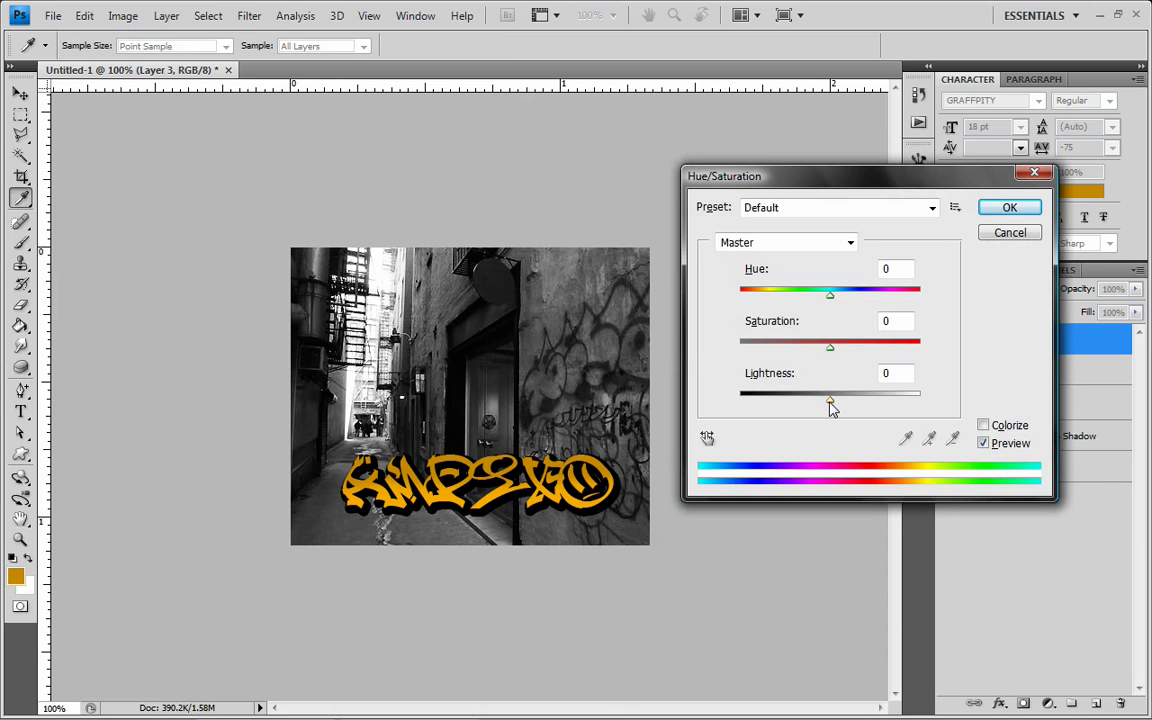
{"action": "left_click_drag", "start_coordinate": [830, 405], "coordinate": [815, 410]}
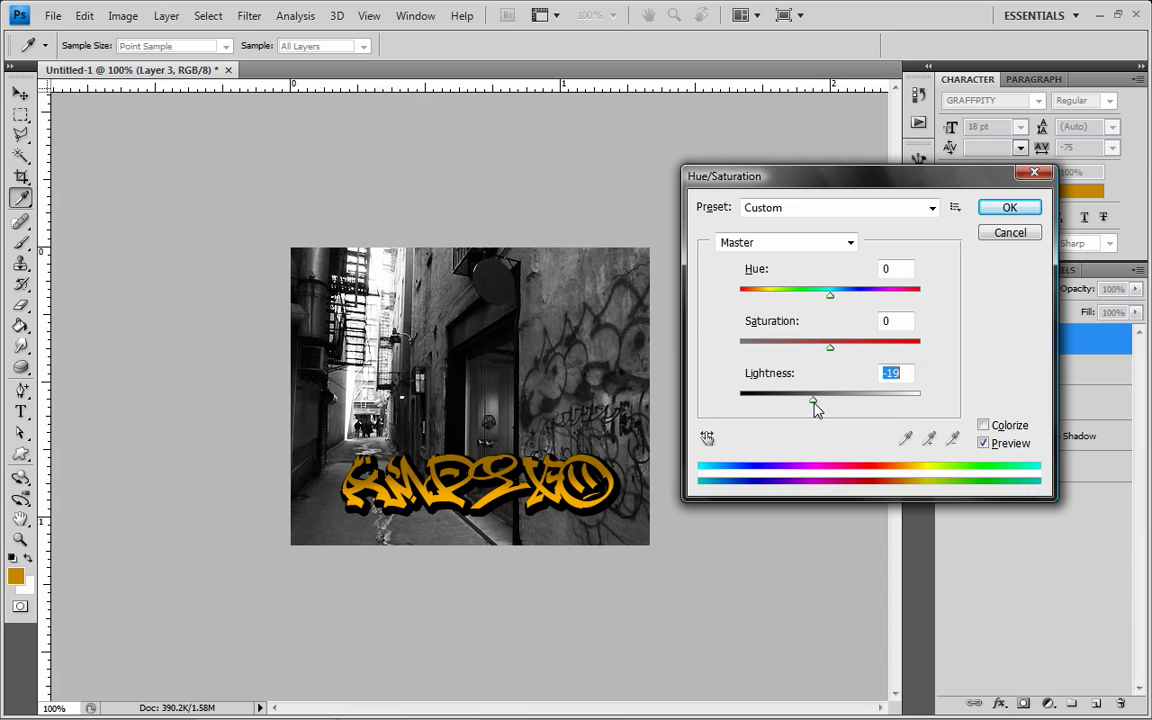
{"action": "left_click", "coordinate": [1002, 212]}
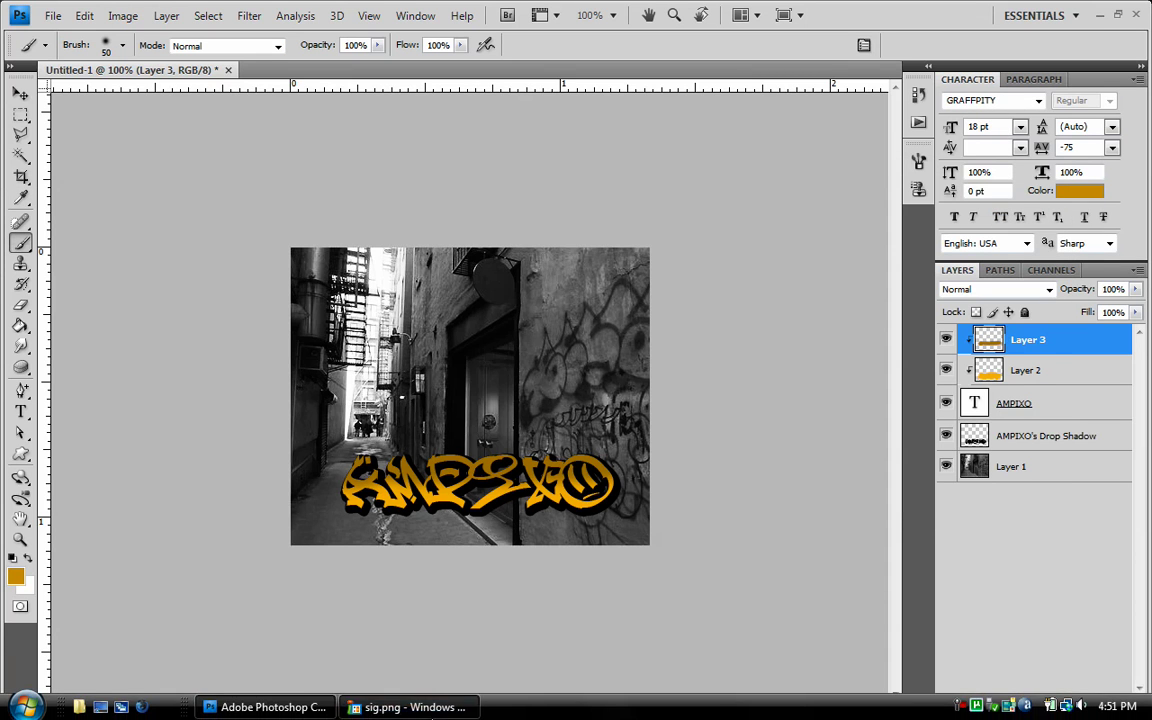
{"action": "left_click", "coordinate": [432, 708]}
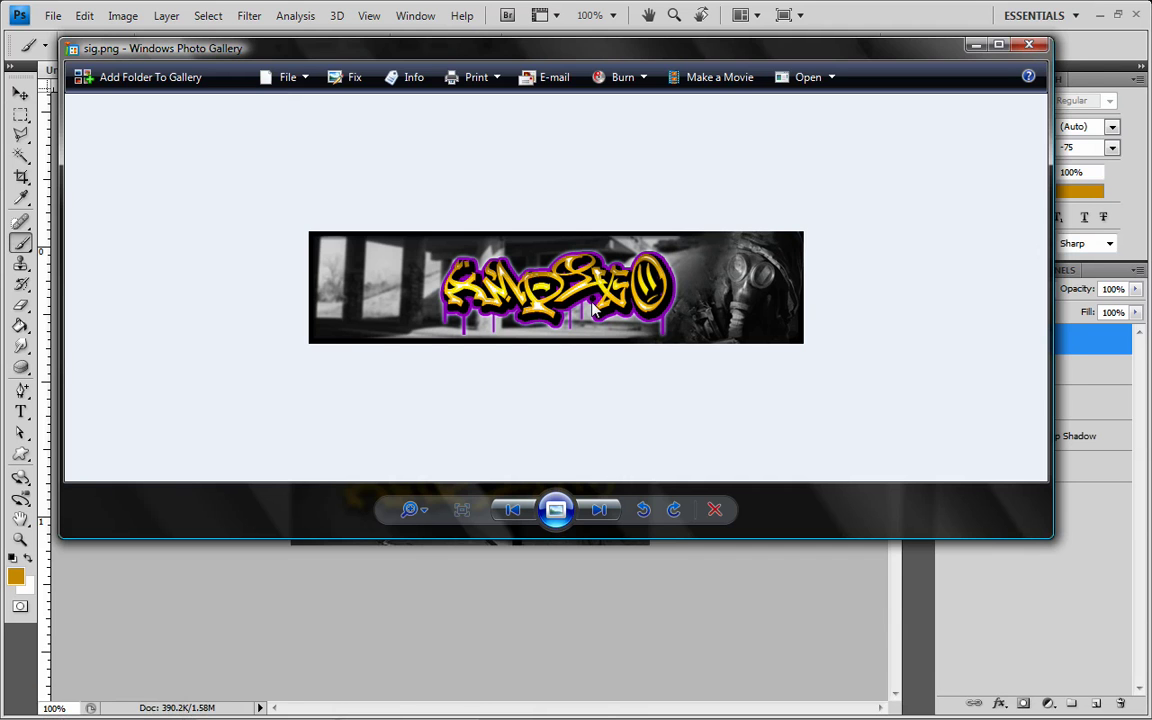
{"action": "left_click", "coordinate": [409, 510]}
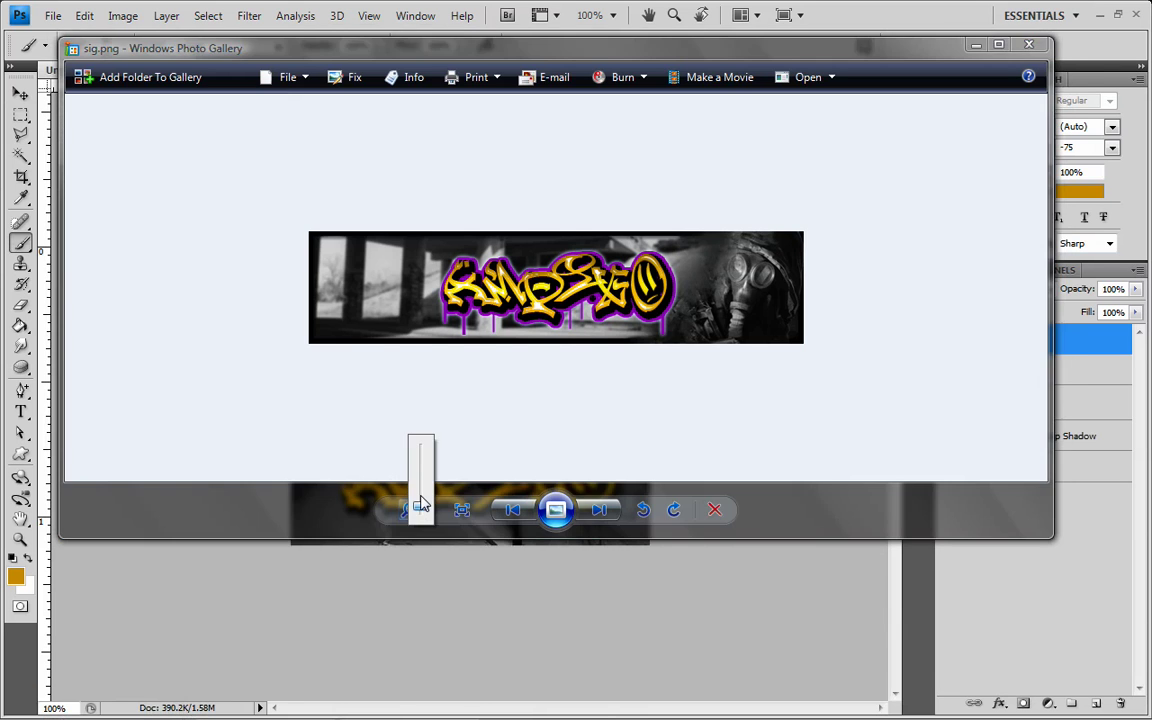
{"action": "left_click_drag", "start_coordinate": [419, 501], "coordinate": [424, 483]}
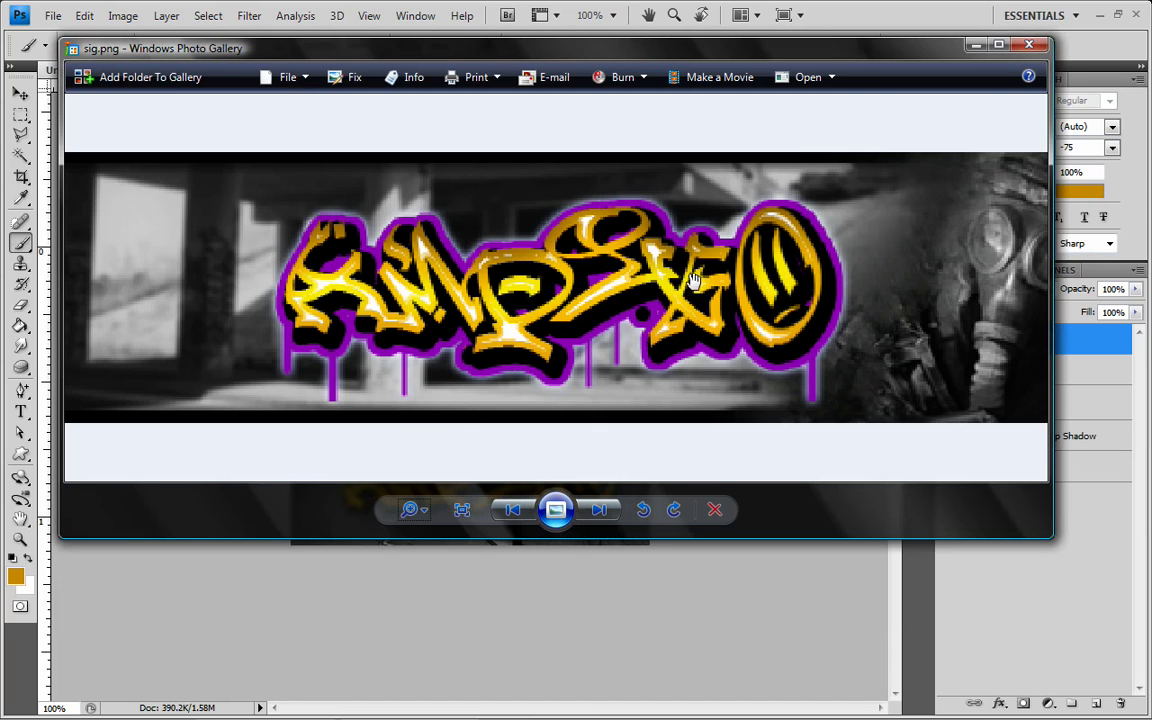
{"action": "left_click", "coordinate": [418, 513]}
{"action": "left_click_drag", "start_coordinate": [411, 514], "coordinate": [411, 532]}
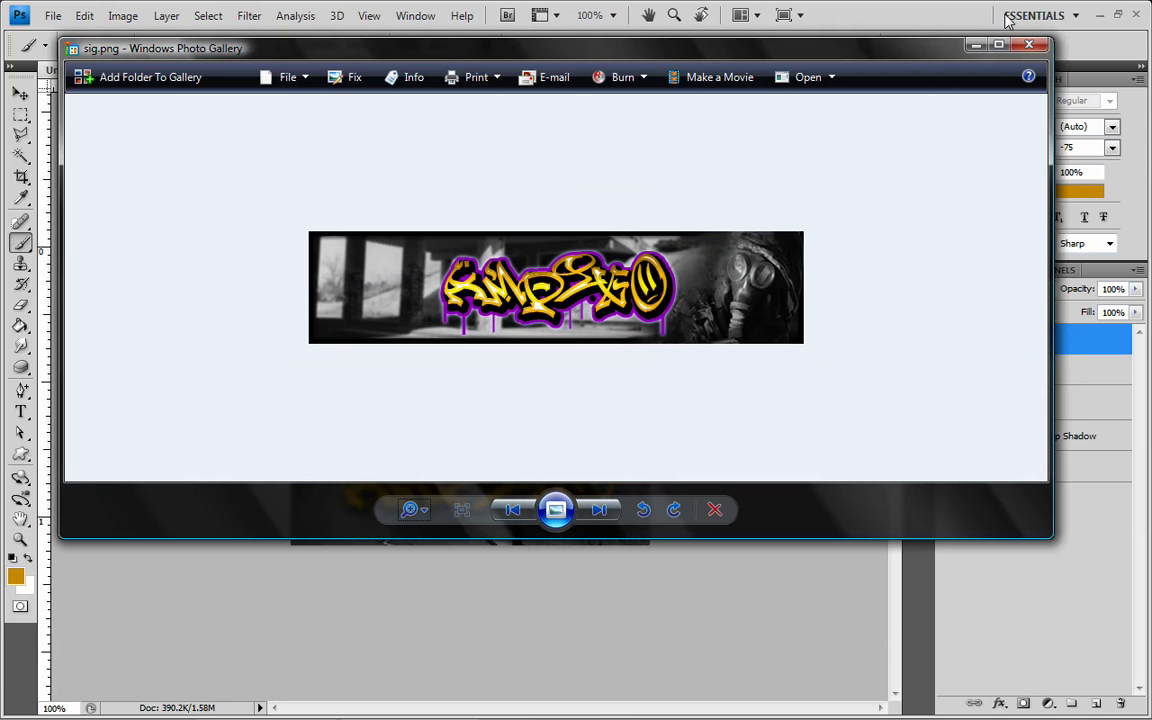
{"action": "left_click", "coordinate": [909, 30]}
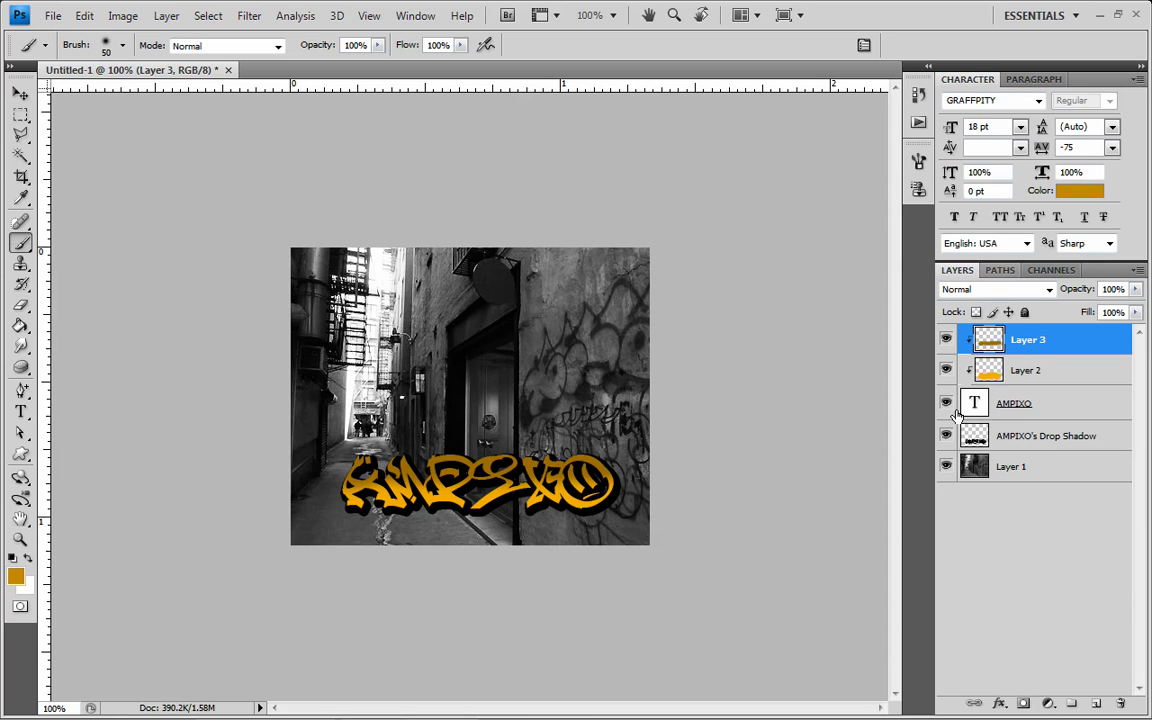
Step: Load the selection of the AMPIXO letters and add a new empty Layer 4
{"action": "left_click", "coordinate": [966, 408]}
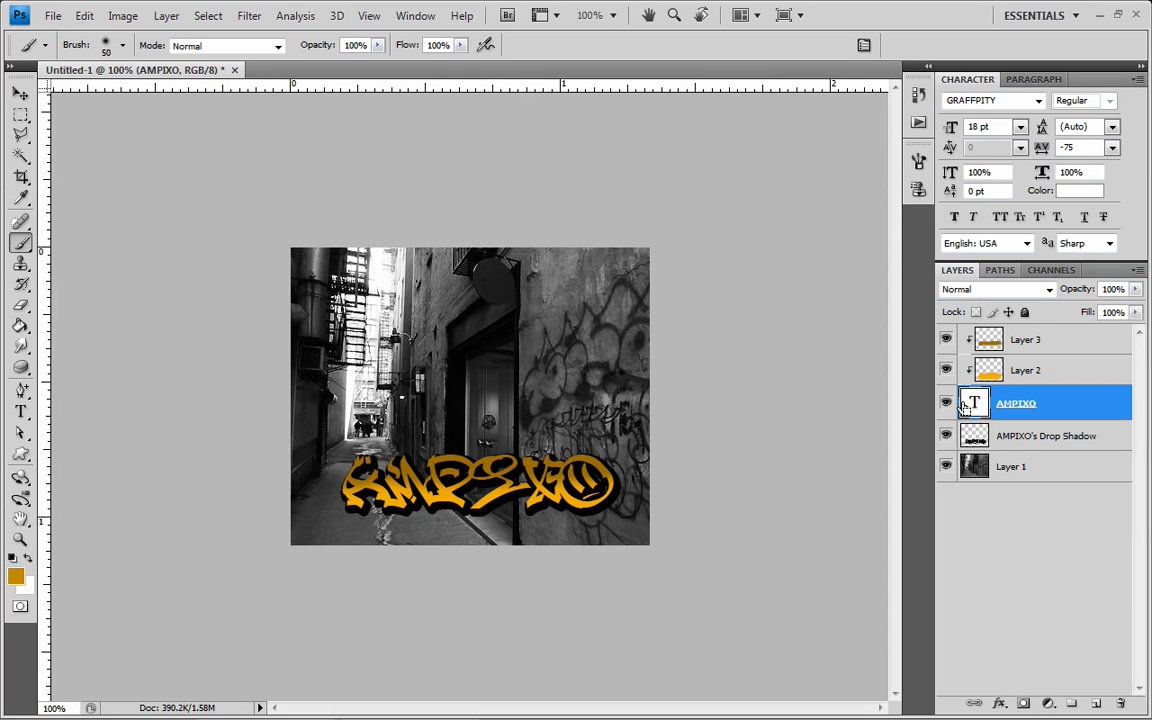
{"action": "left_click", "coordinate": [974, 404], "text": "ctrl"}
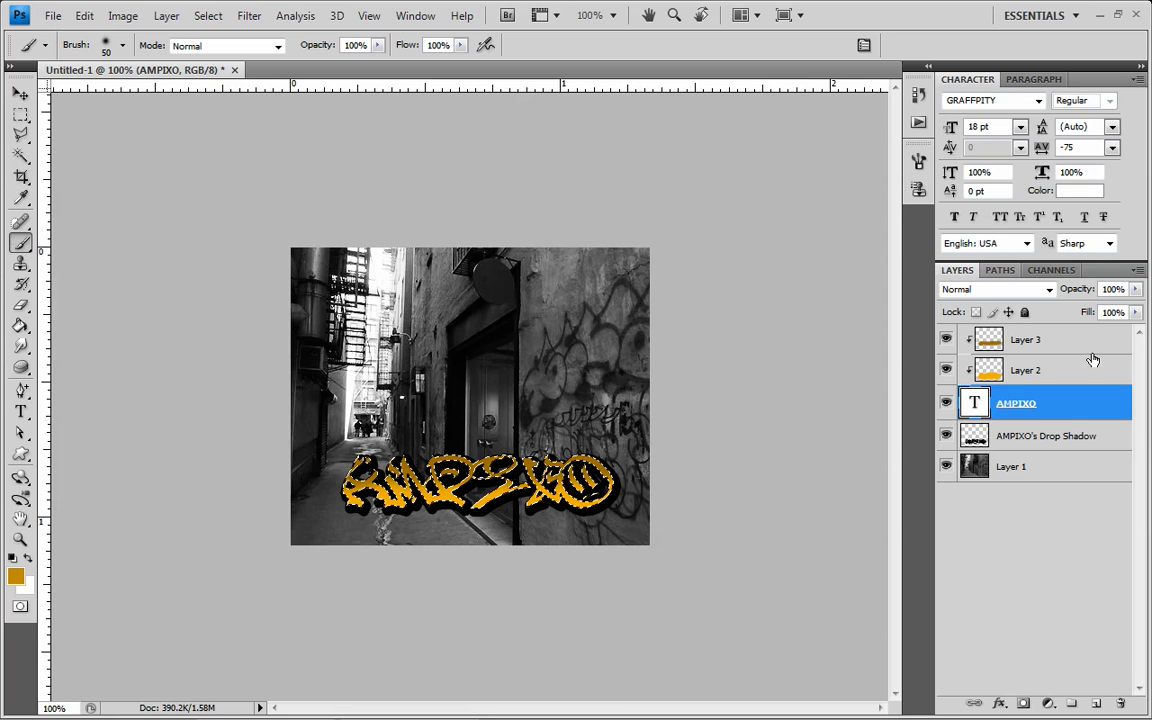
{"action": "left_click", "coordinate": [1097, 702]}
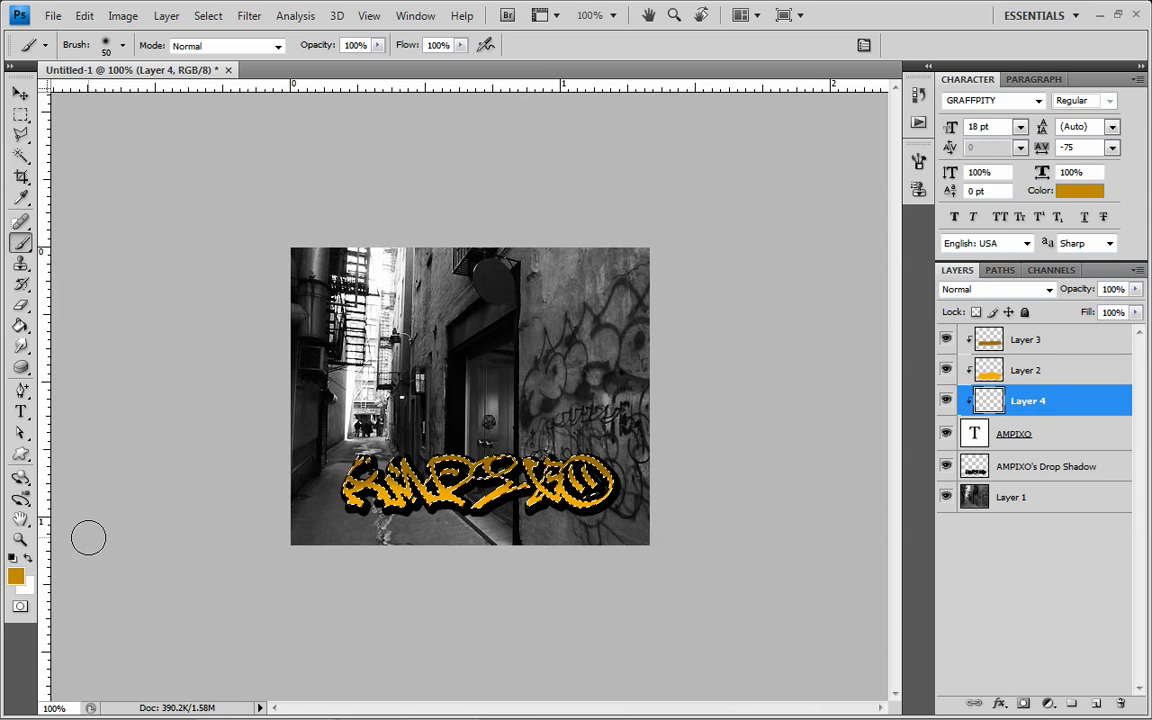
Step: Contract the letter selection by 3 pixels
{"action": "left_click", "coordinate": [205, 17]}
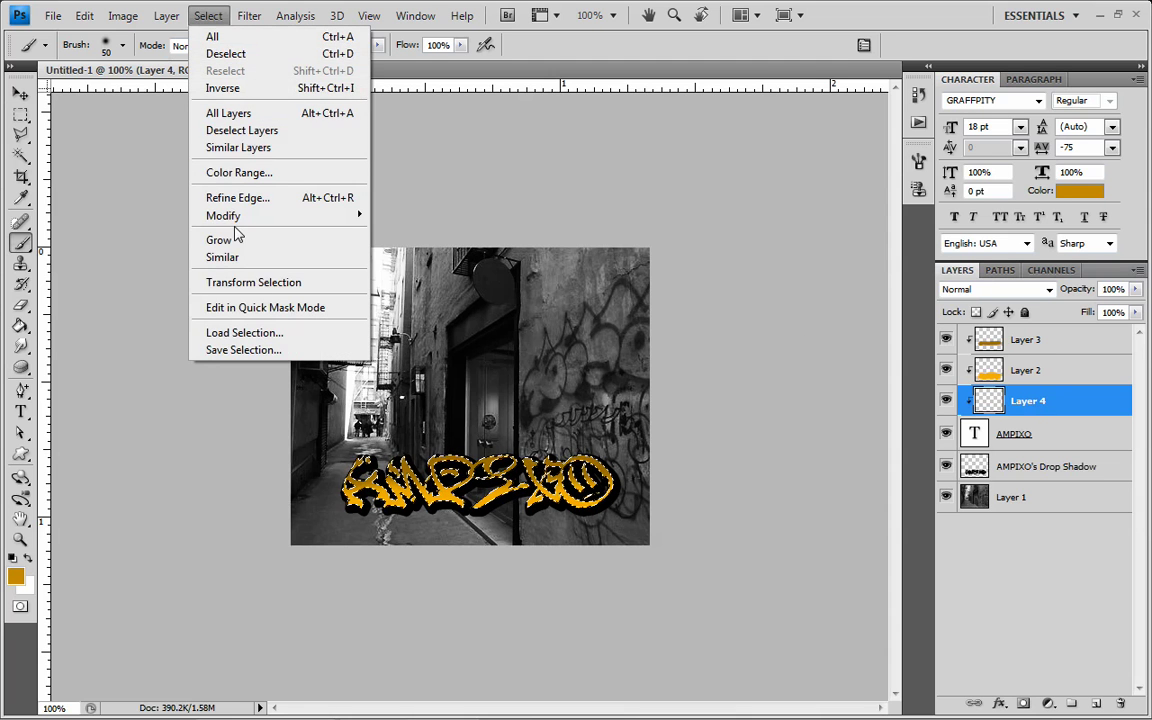
{"action": "mouse_move", "coordinate": [252, 223]}
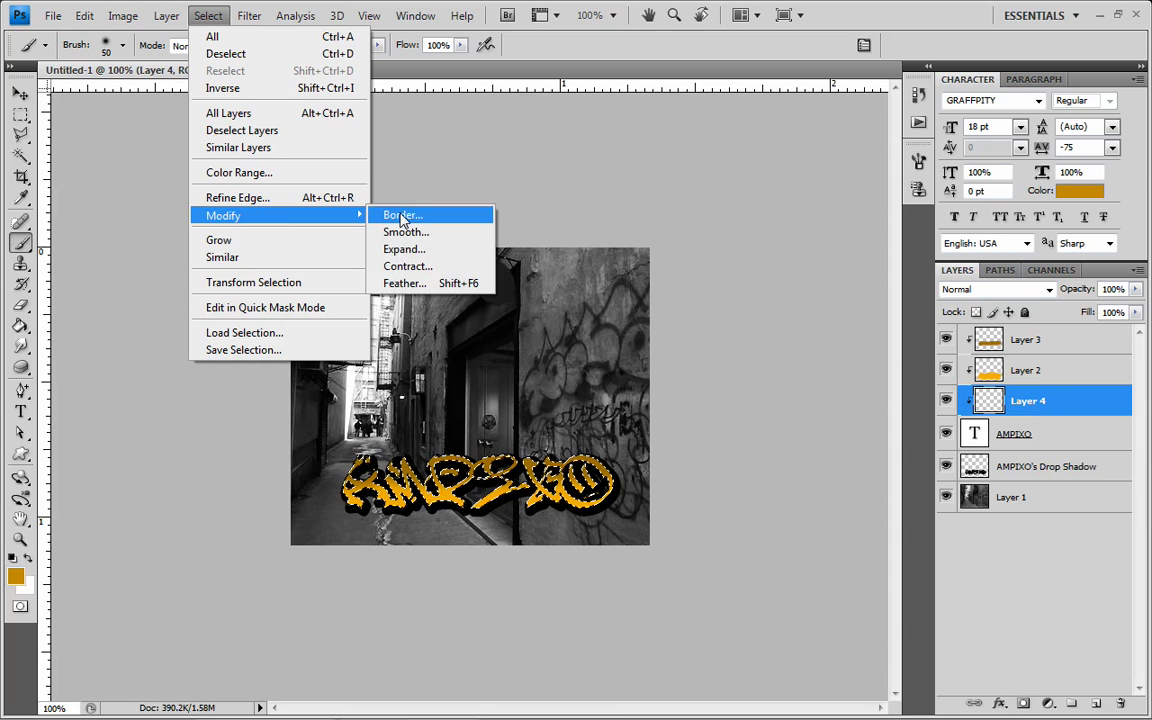
{"action": "left_click", "coordinate": [408, 266]}
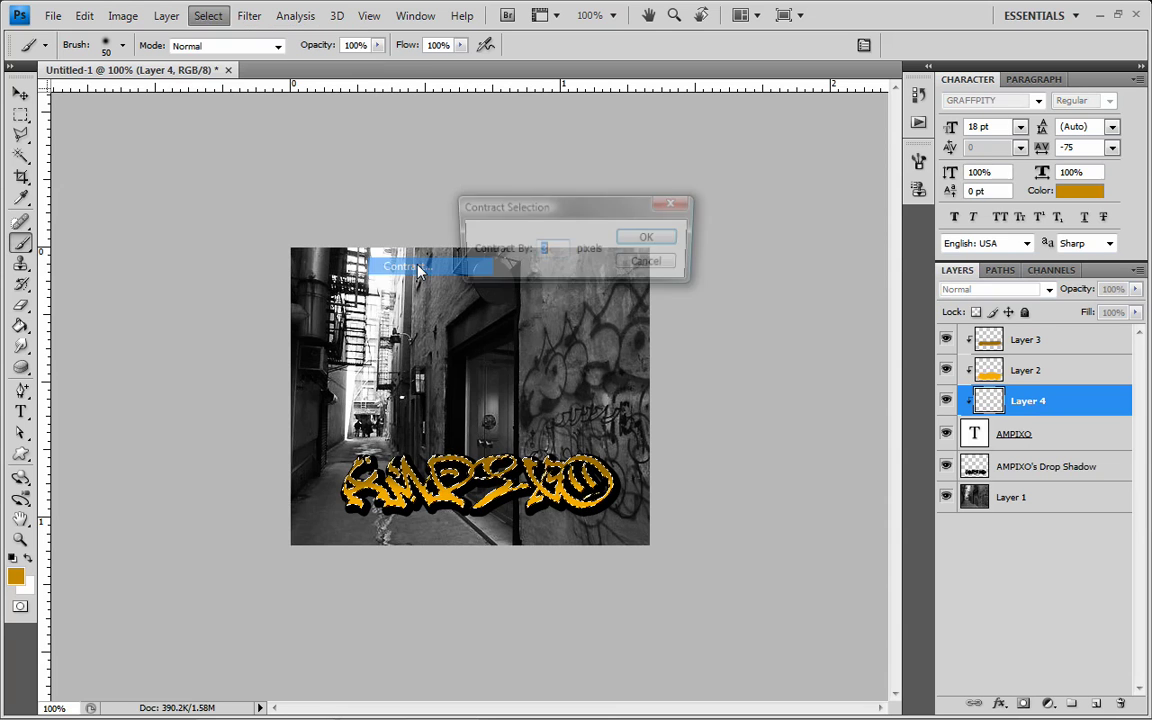
{"action": "left_click", "coordinate": [652, 238]}
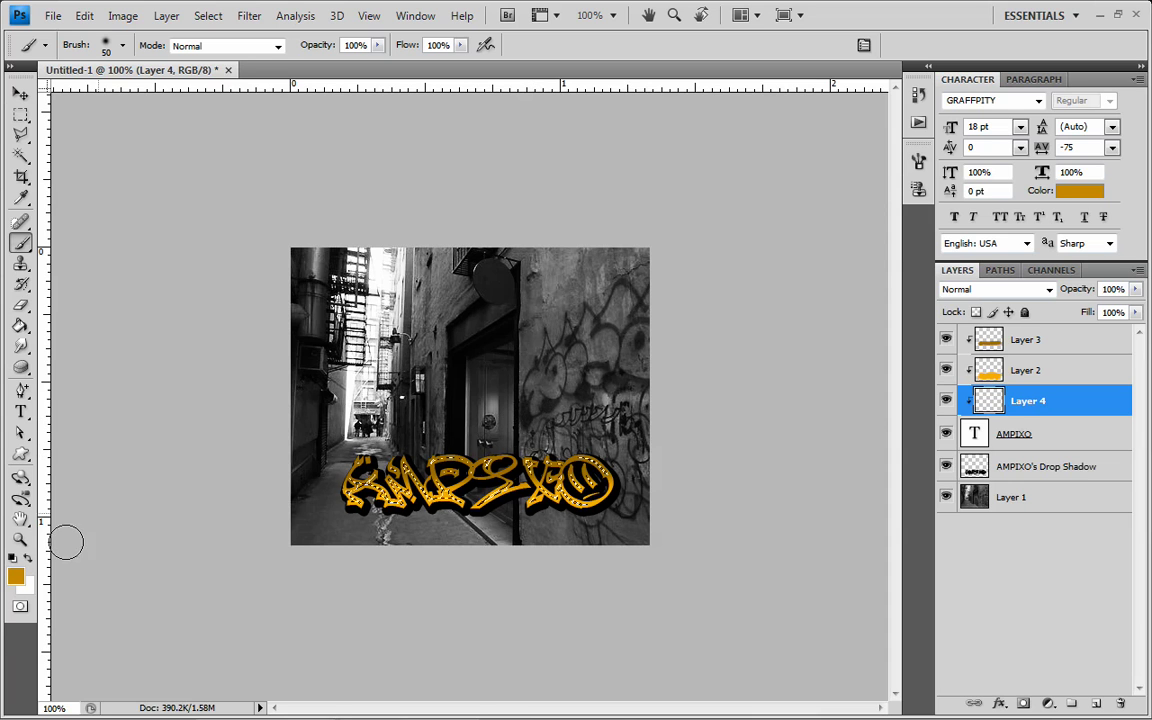
Step: Set the foreground colour to pure white
{"action": "left_click", "coordinate": [15, 577]}
{"action": "left_click_drag", "start_coordinate": [697, 212], "coordinate": [656, 163]}
{"action": "left_click", "coordinate": [1069, 152]}
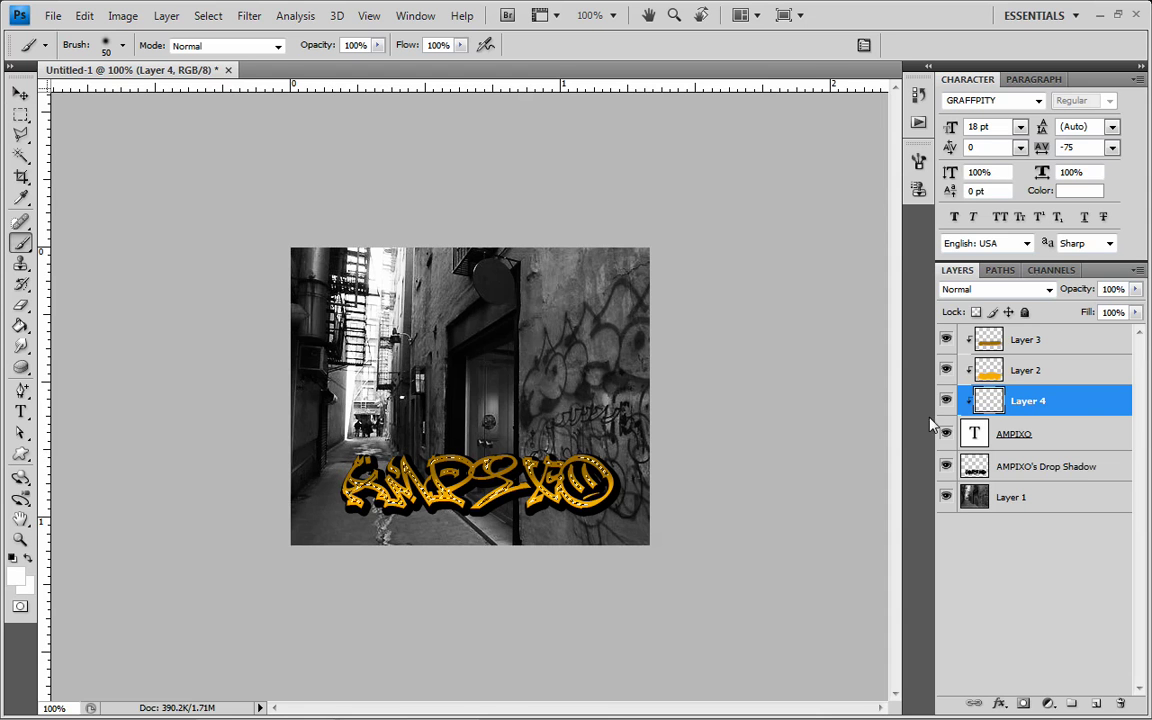
Step: Release Layer 4's clipping mask and drag it to the top of the layer stack
{"action": "right_click", "coordinate": [1083, 407]}
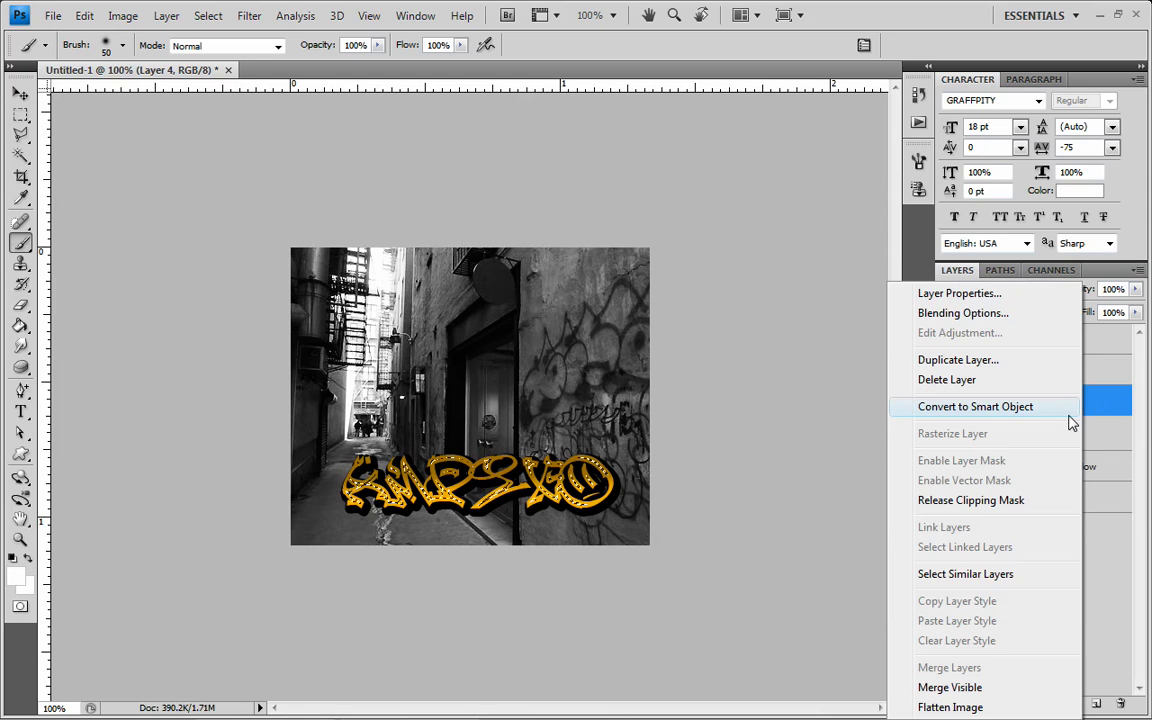
{"action": "left_click", "coordinate": [1005, 498]}
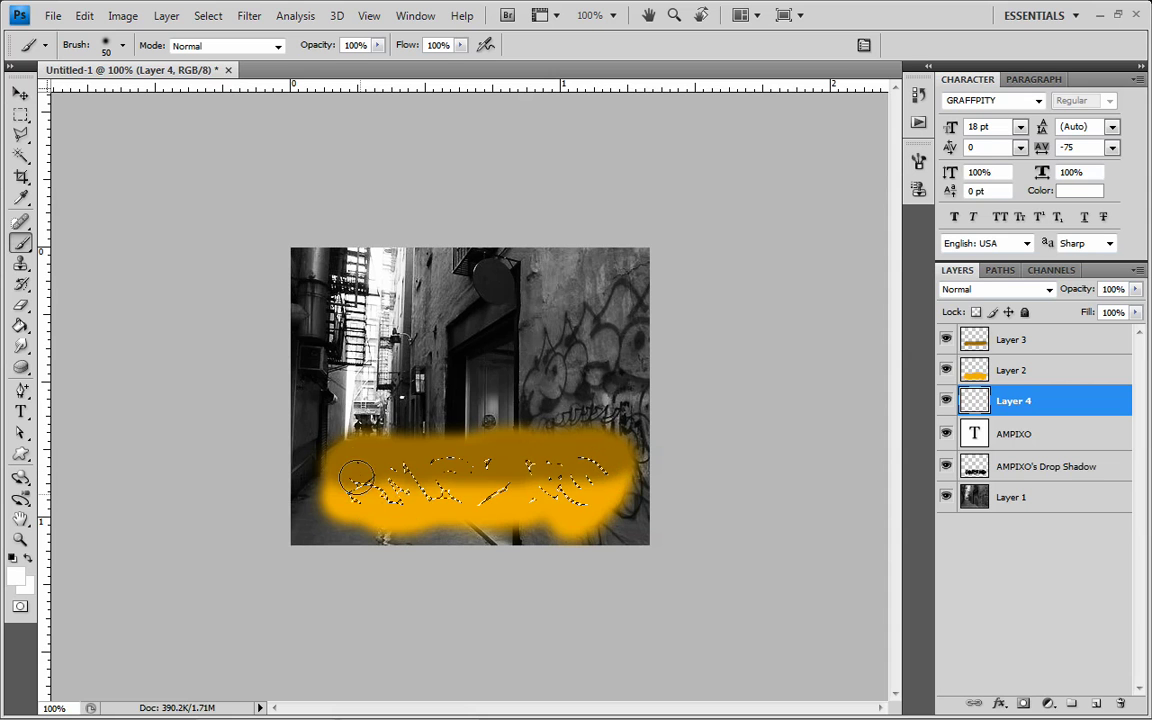
{"action": "left_click_drag", "start_coordinate": [964, 399], "coordinate": [1057, 327]}
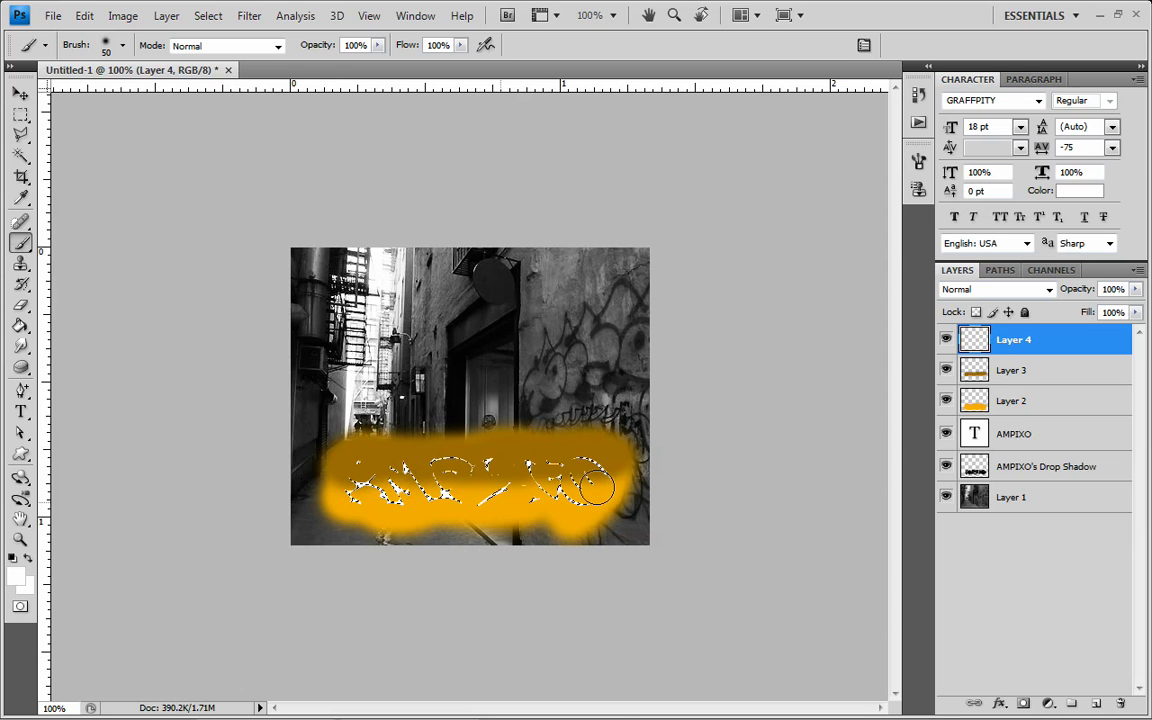
Step: Clip Layers 2 and 3 back onto the AMPIXO text
{"action": "left_click", "coordinate": [20, 114]}
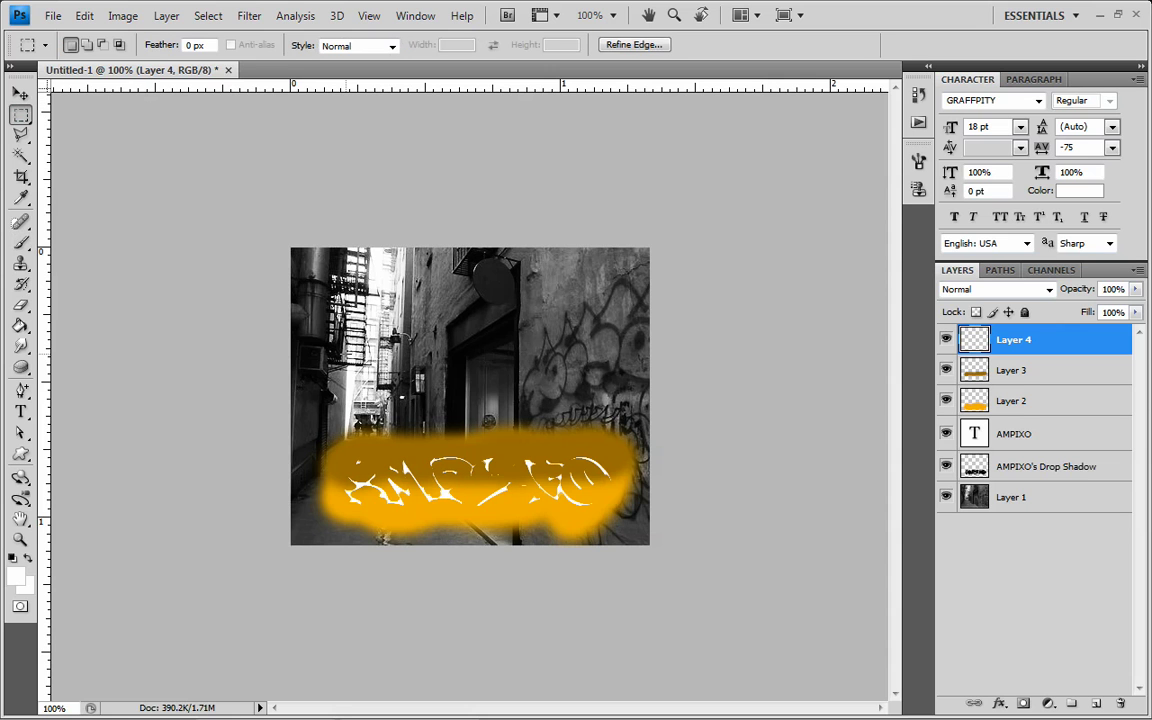
{"action": "right_click", "coordinate": [1030, 402]}
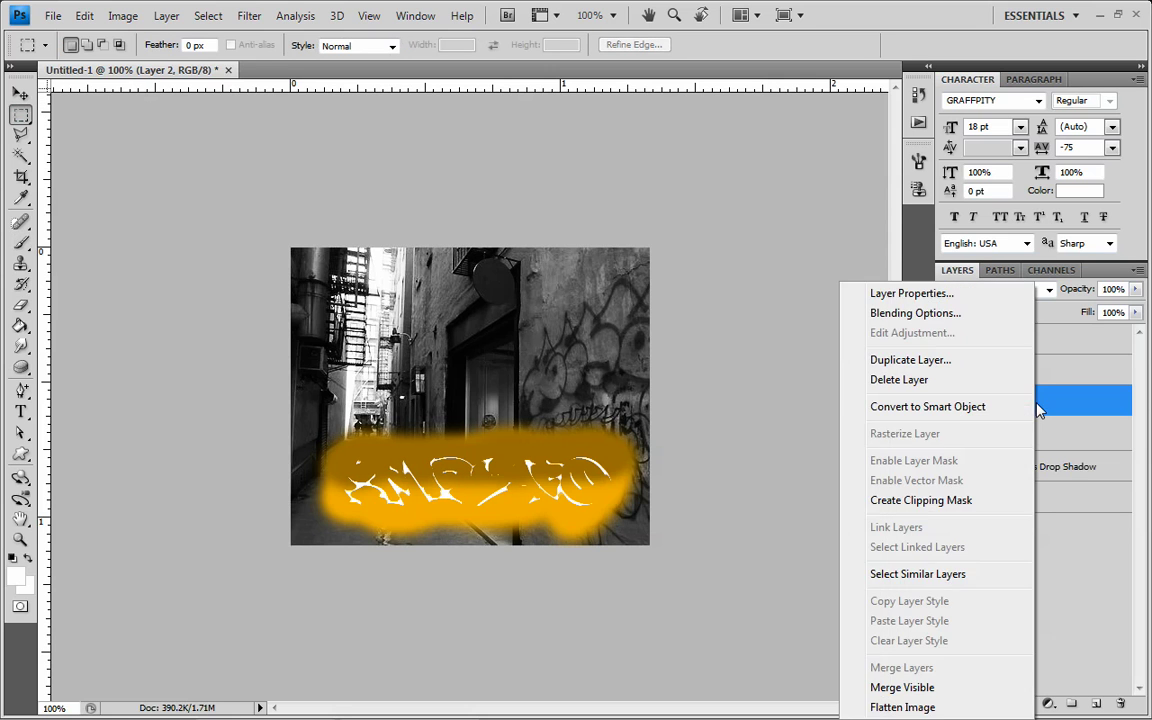
{"action": "left_click", "coordinate": [887, 500]}
{"action": "right_click", "coordinate": [1043, 372]}
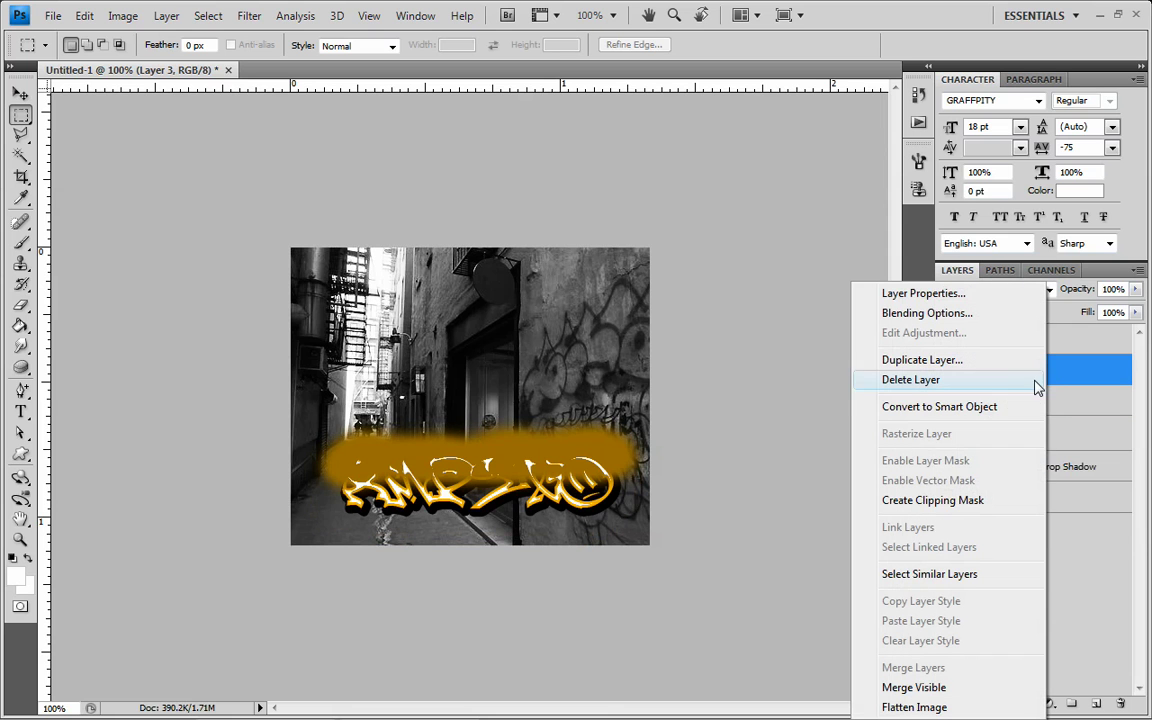
{"action": "left_click", "coordinate": [880, 500]}
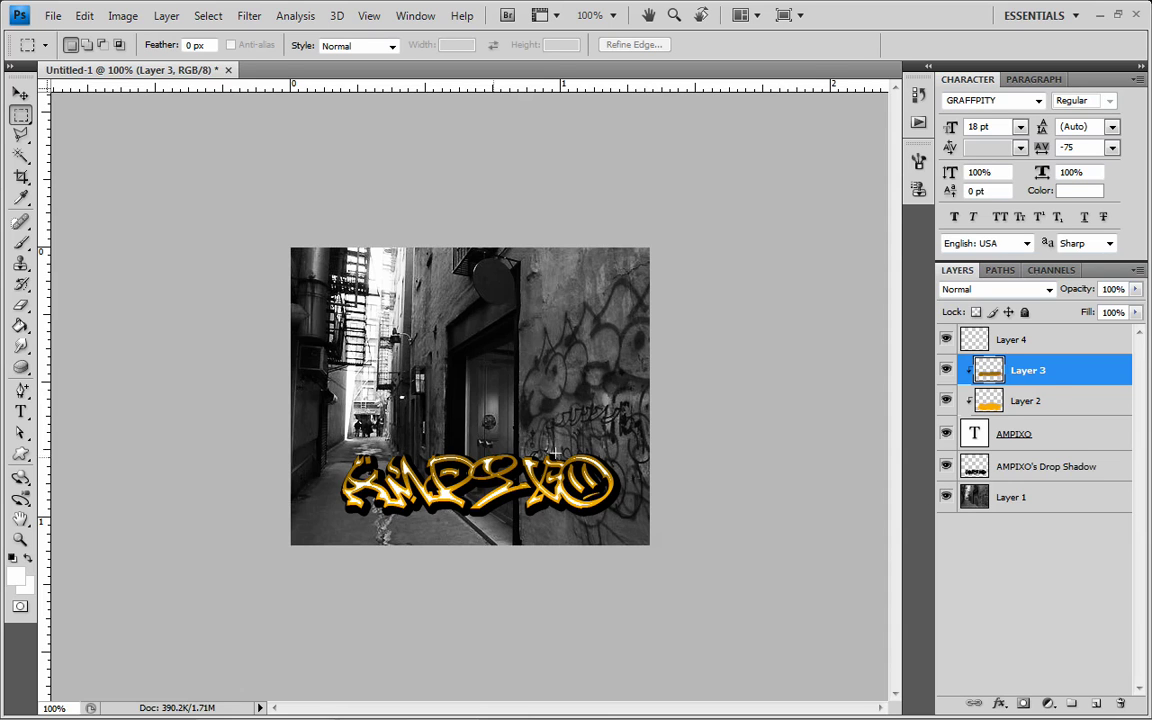
Step: Lower Layer 4's opacity to 64% to soften the white highlights, then deselect the layers
{"action": "left_click", "coordinate": [1065, 341]}
{"action": "left_click_drag", "start_coordinate": [1134, 289], "coordinate": [1105, 314]}
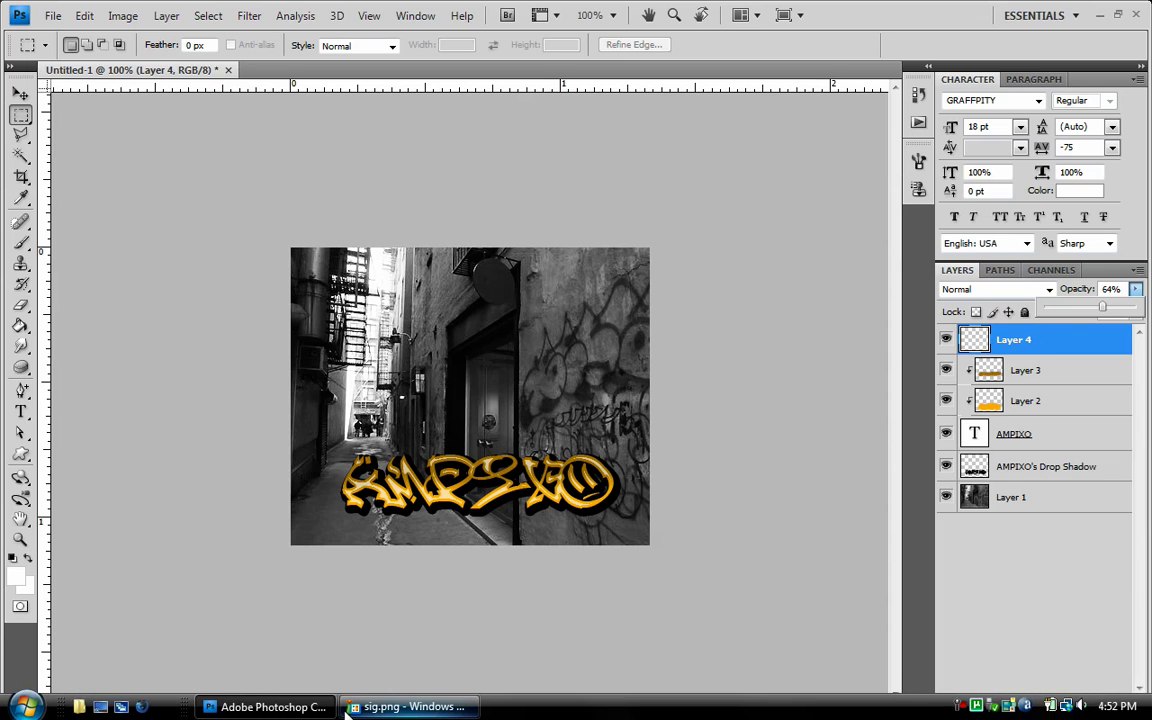
{"action": "left_click", "coordinate": [1040, 372]}
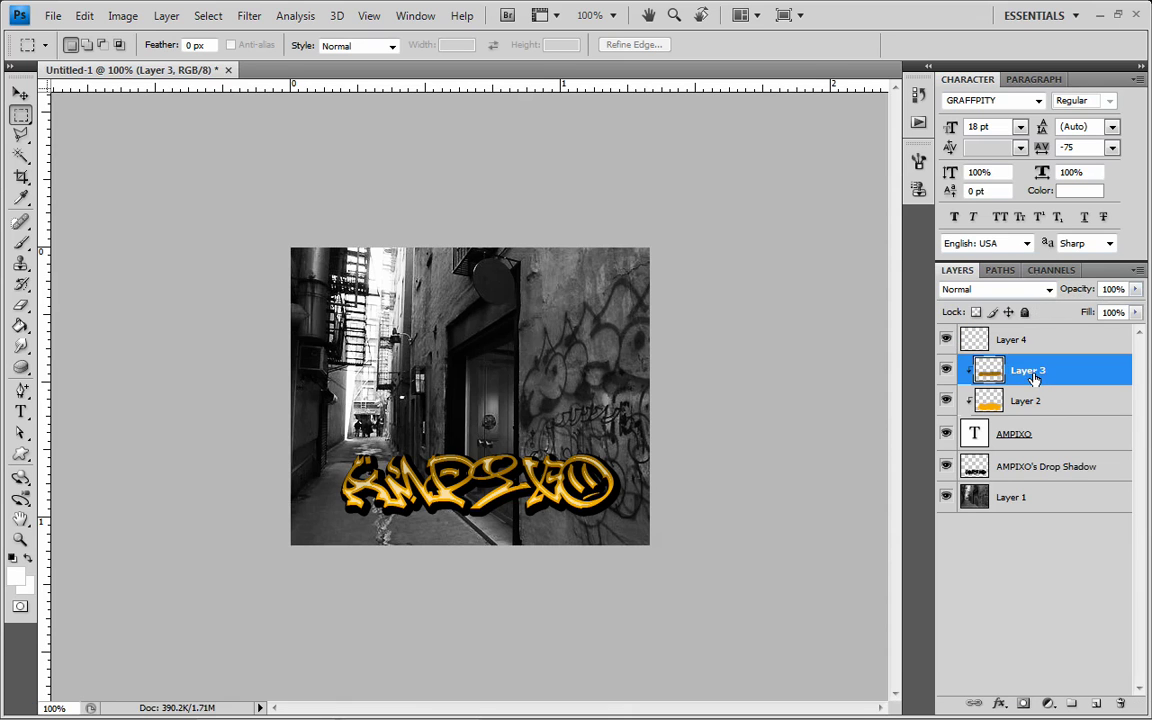
{"action": "left_click", "coordinate": [1020, 609]}
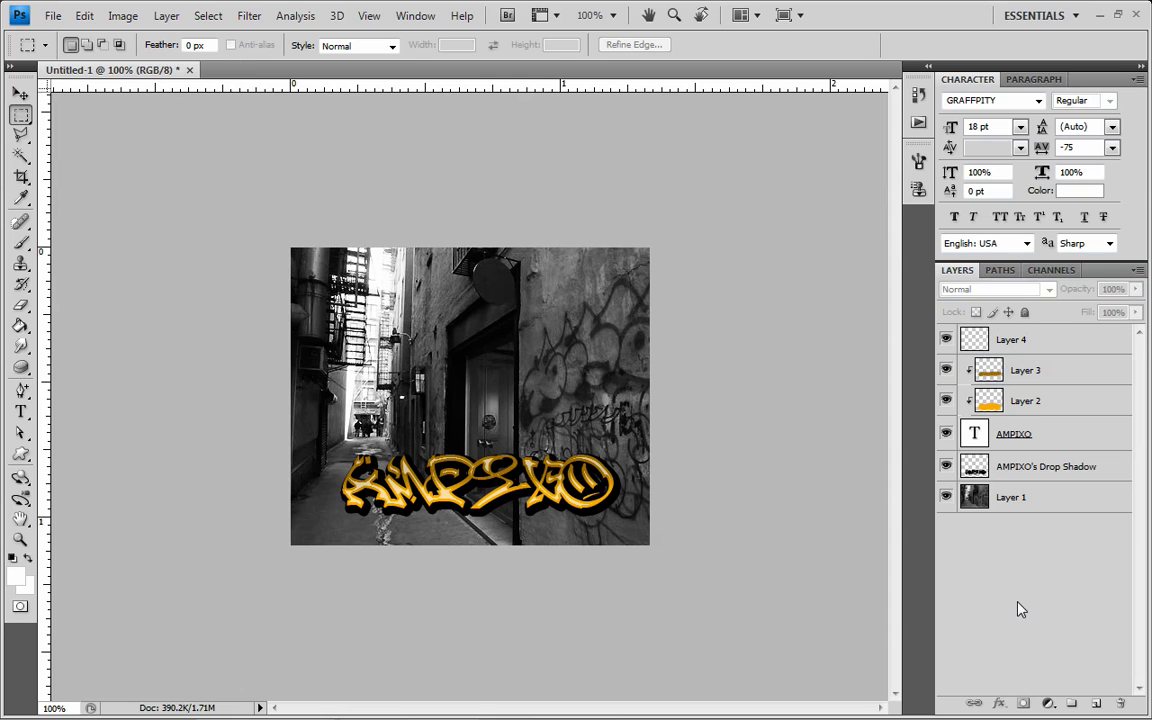
Step: Select Layer 4 through AMPIXO's Drop Shadow and drag the graffiti higher up the wall
{"action": "left_click", "coordinate": [1023, 468]}
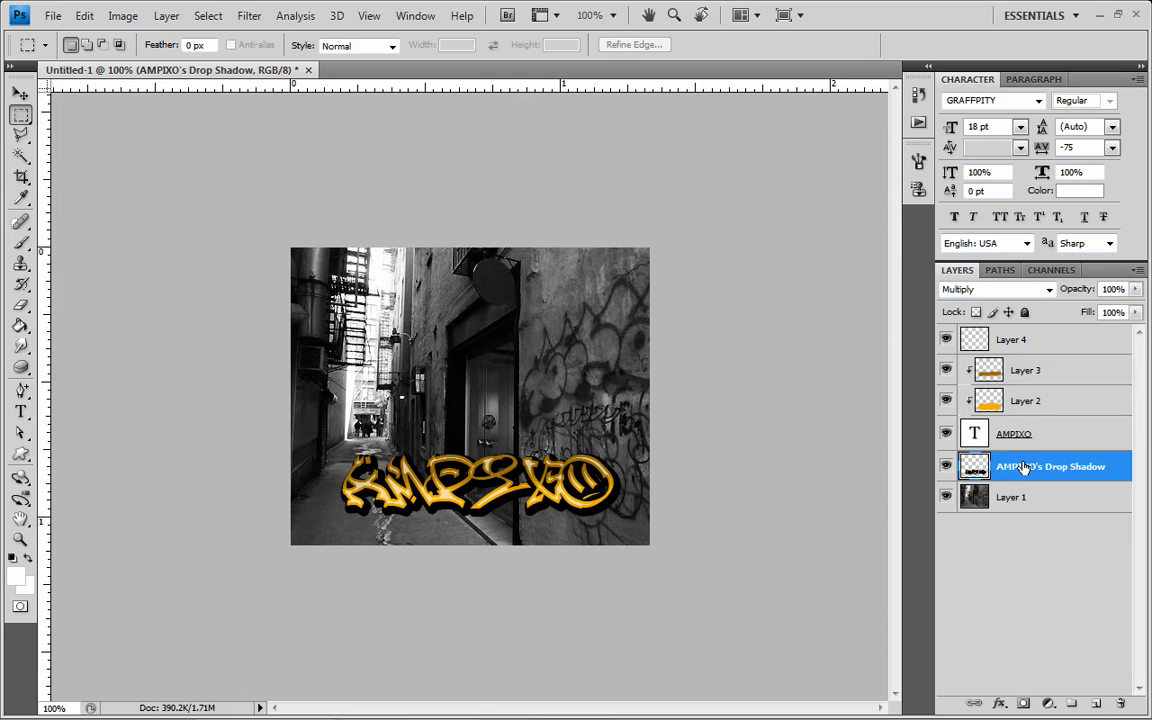
{"action": "left_click", "coordinate": [1054, 348], "text": "shift"}
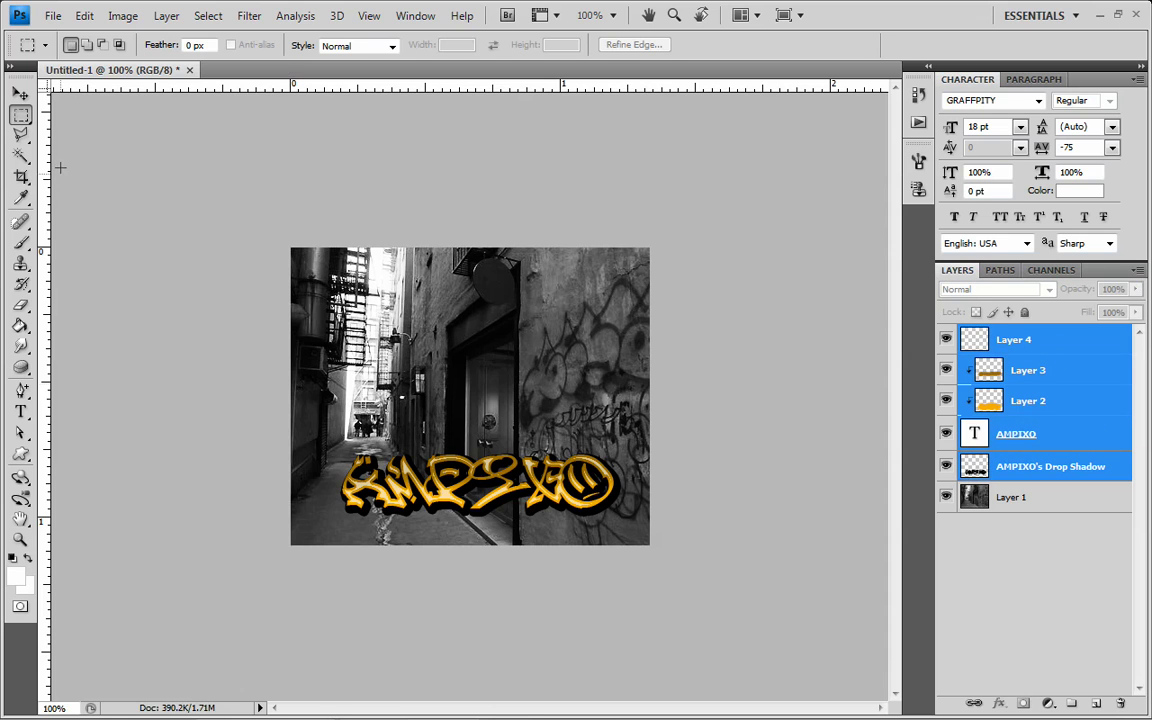
{"action": "left_click", "coordinate": [20, 93]}
{"action": "left_click_drag", "start_coordinate": [503, 468], "coordinate": [503, 387]}
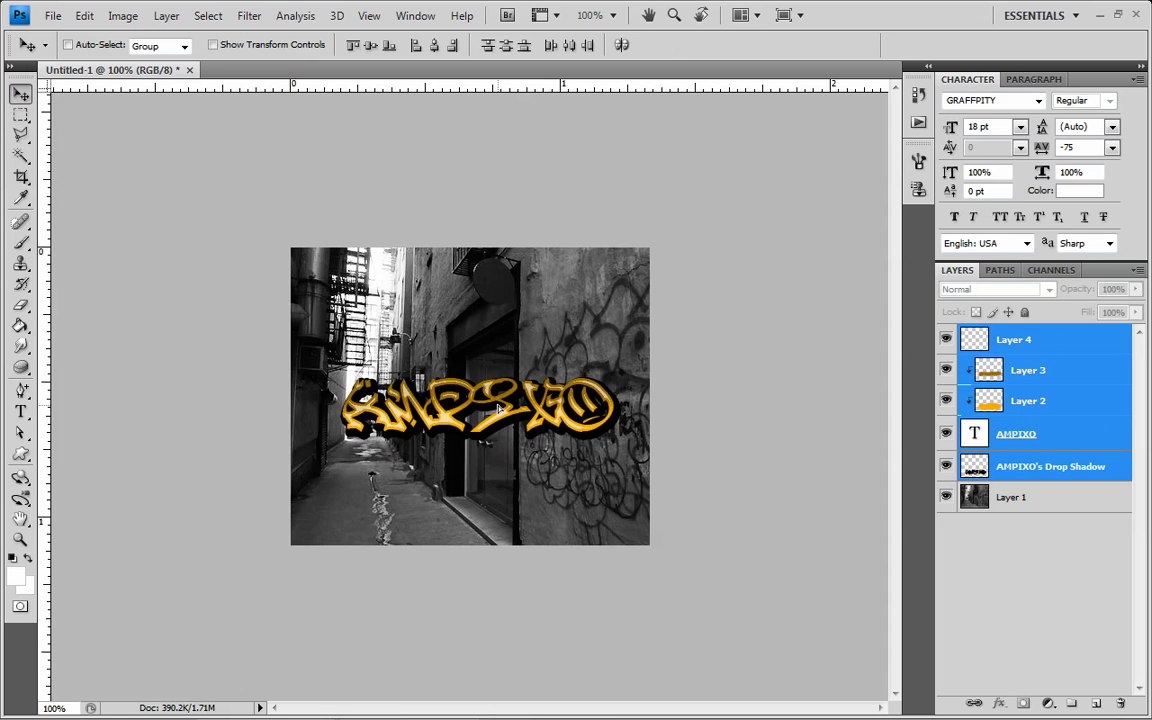
{"action": "left_click", "coordinate": [20, 116]}
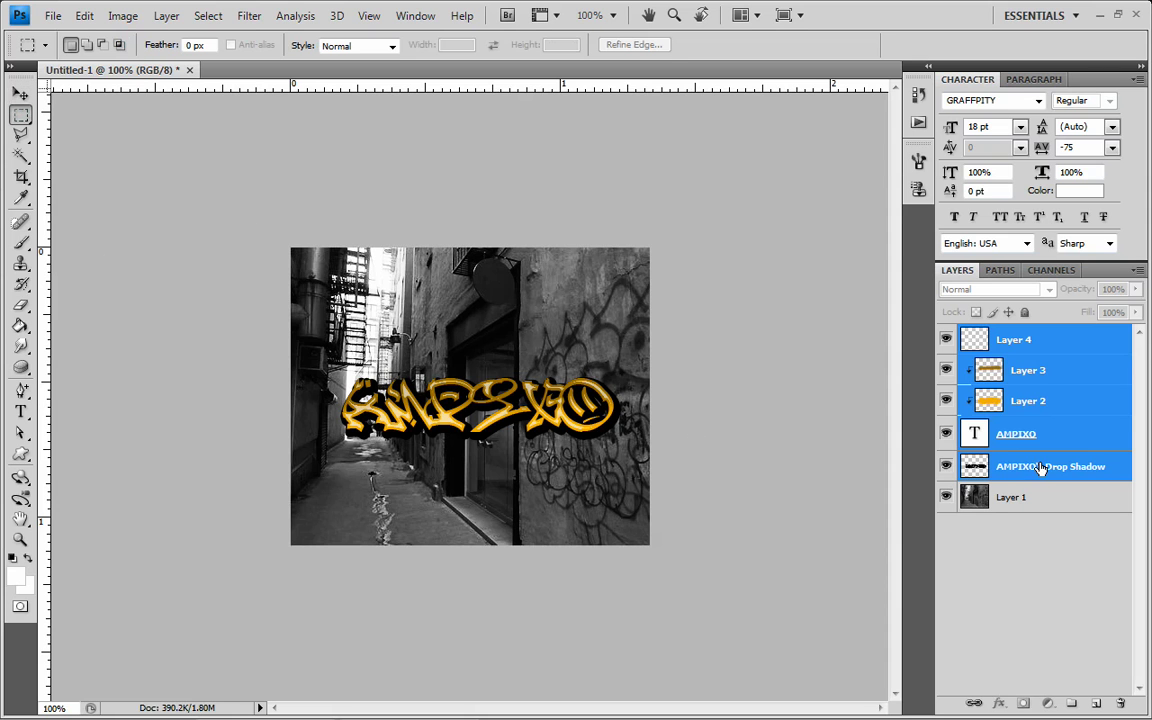
Step: Select only AMPIXO's Drop Shadow and close the sig.png reference to return to Photoshop
{"action": "left_click", "coordinate": [975, 466]}
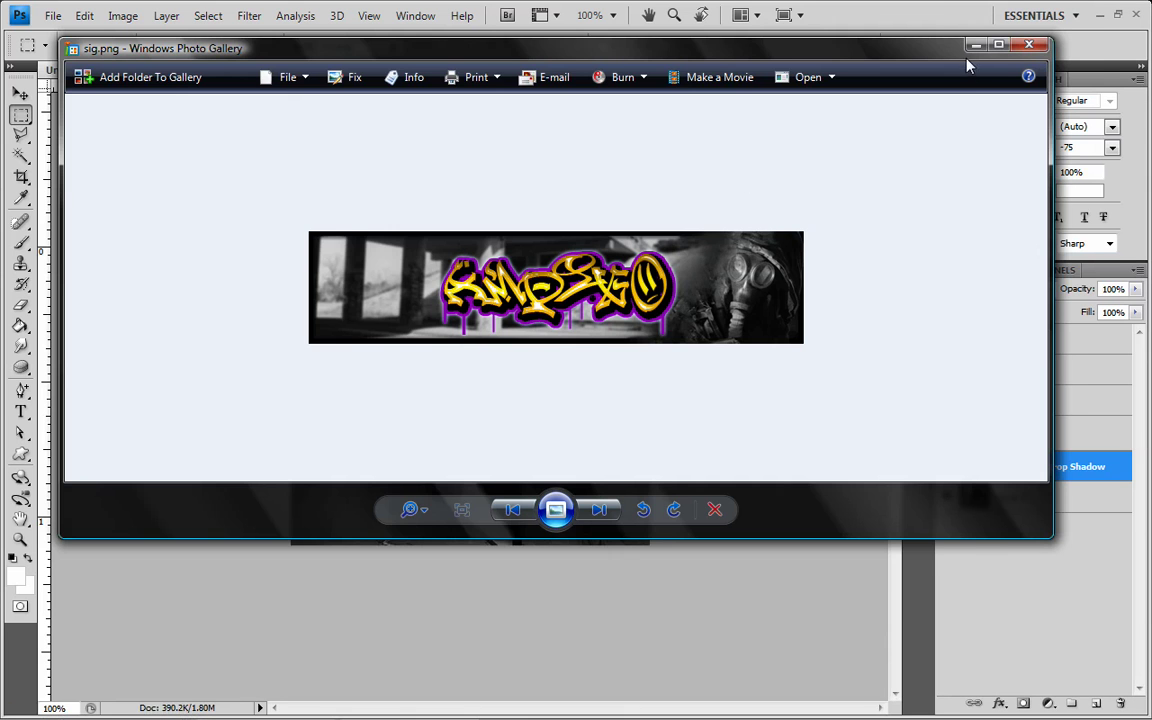
{"action": "left_click", "coordinate": [975, 45]}
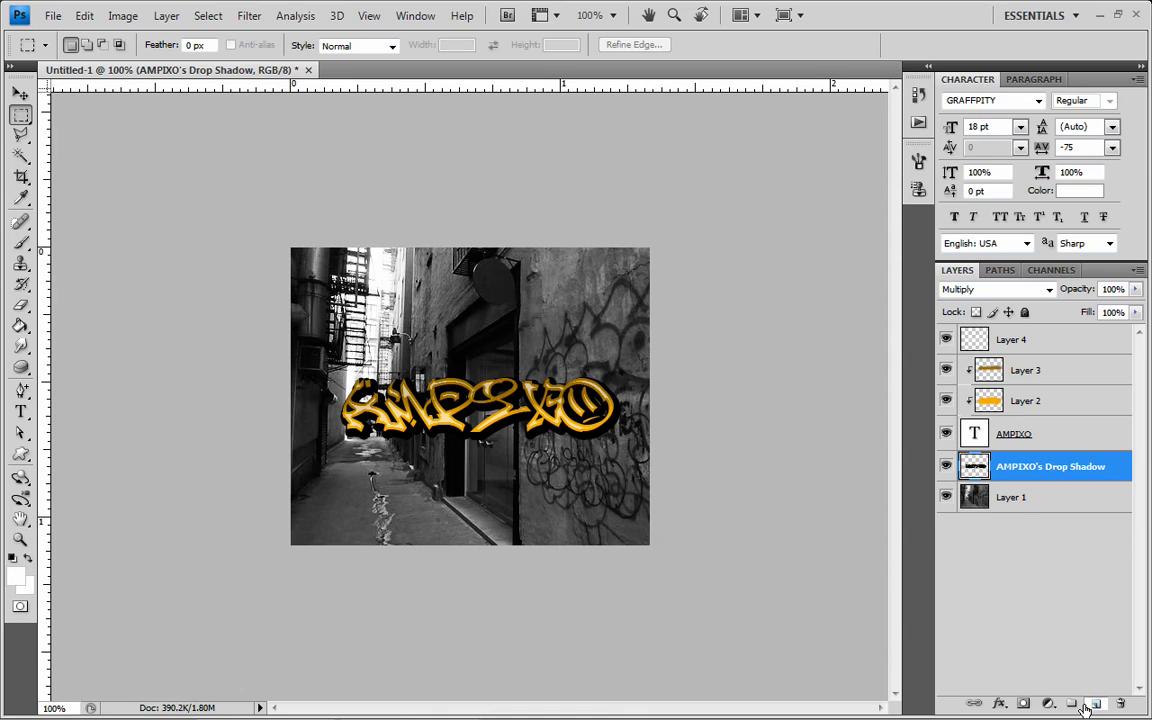
Step: Add an empty Layer 5 above the drop shadow with black as the foreground colour
{"action": "left_click", "coordinate": [1094, 705]}
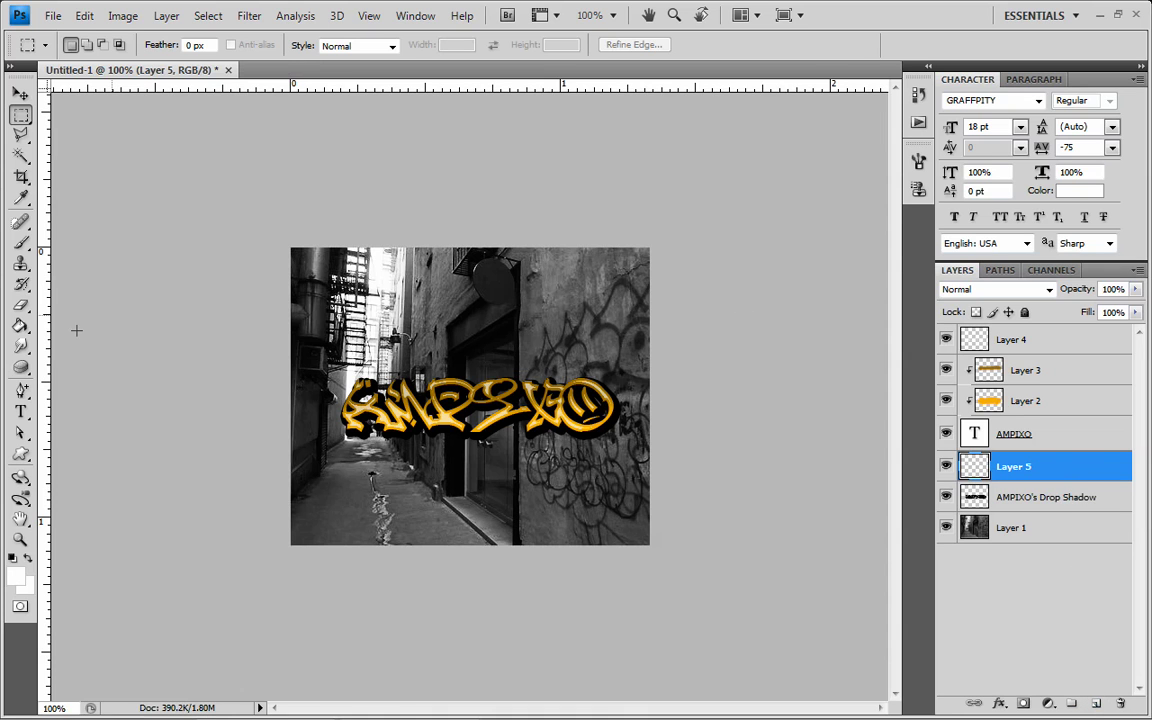
{"action": "left_click", "coordinate": [15, 572]}
{"action": "left_click", "coordinate": [880, 386]}
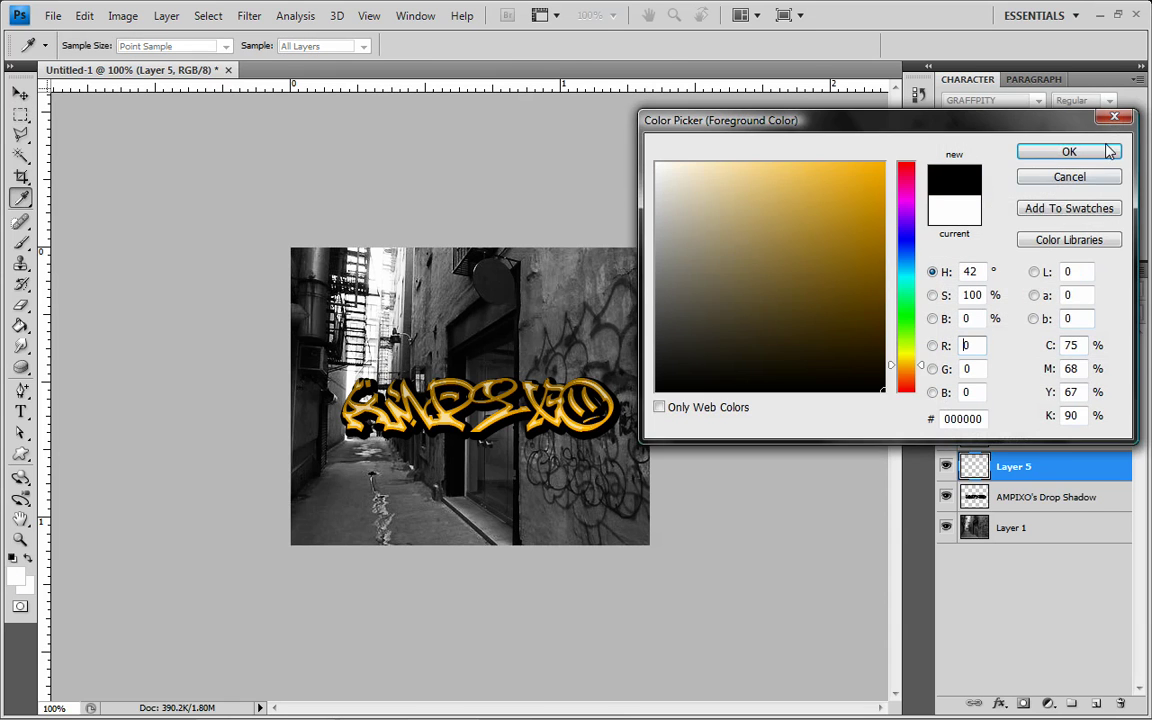
{"action": "left_click", "coordinate": [1069, 151]}
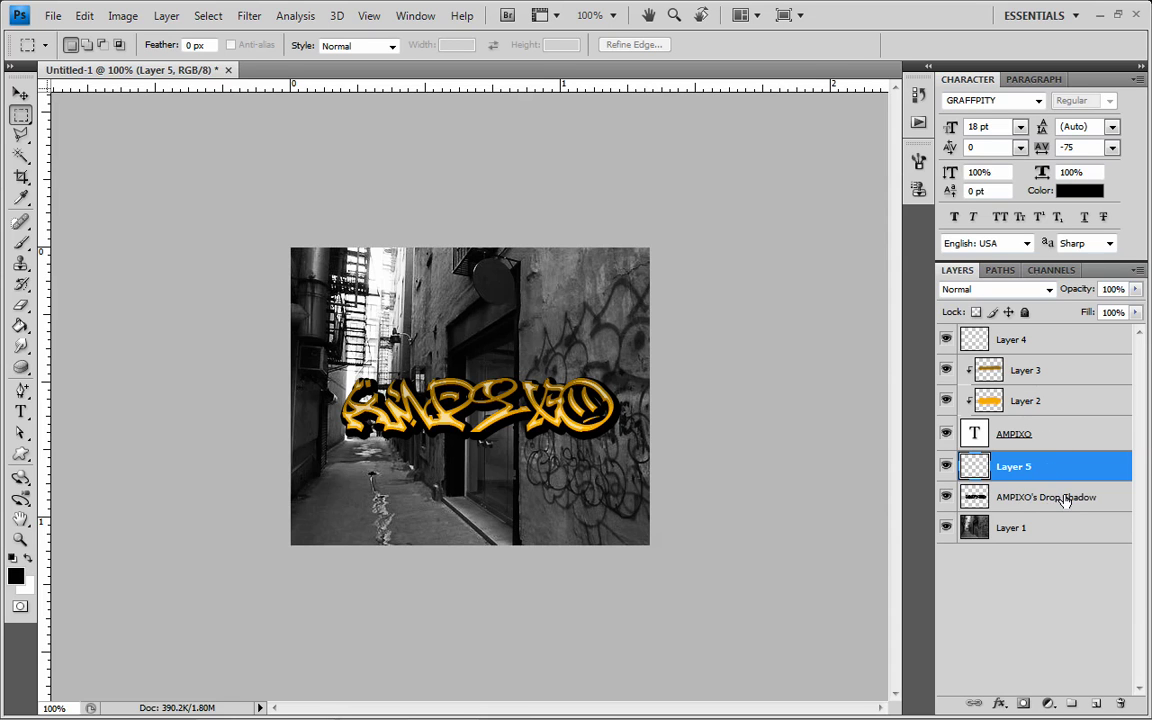
{"action": "left_click", "coordinate": [1062, 508]}
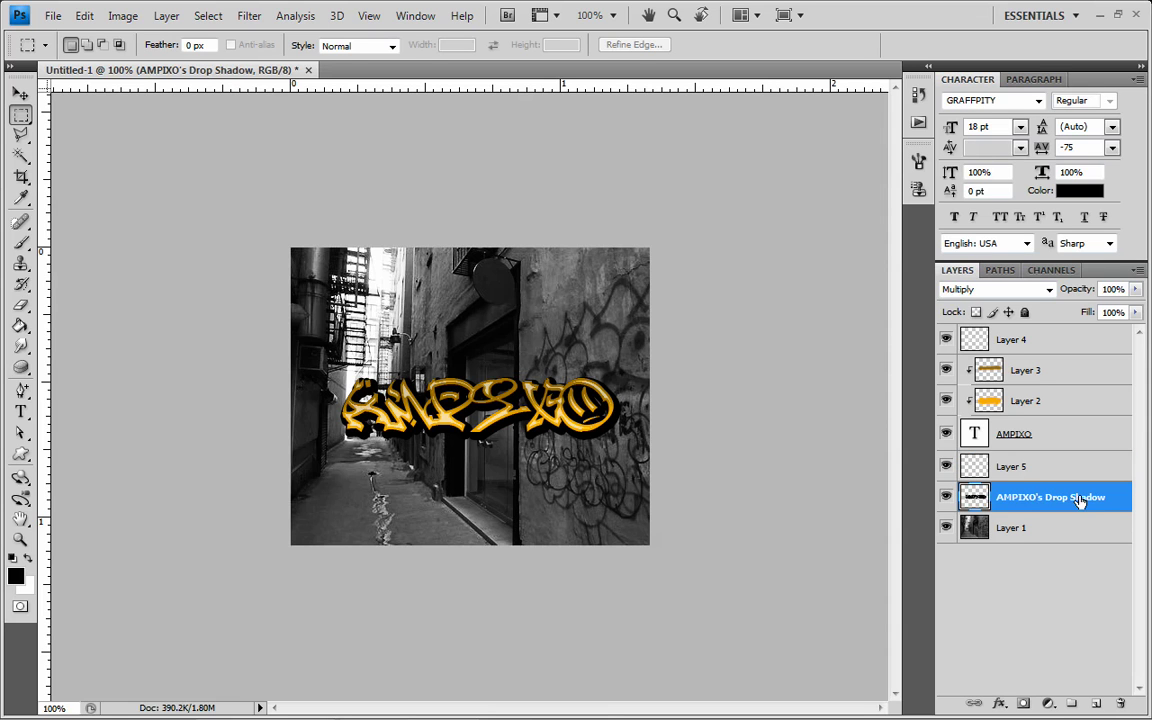
{"action": "left_click", "coordinate": [1040, 469]}
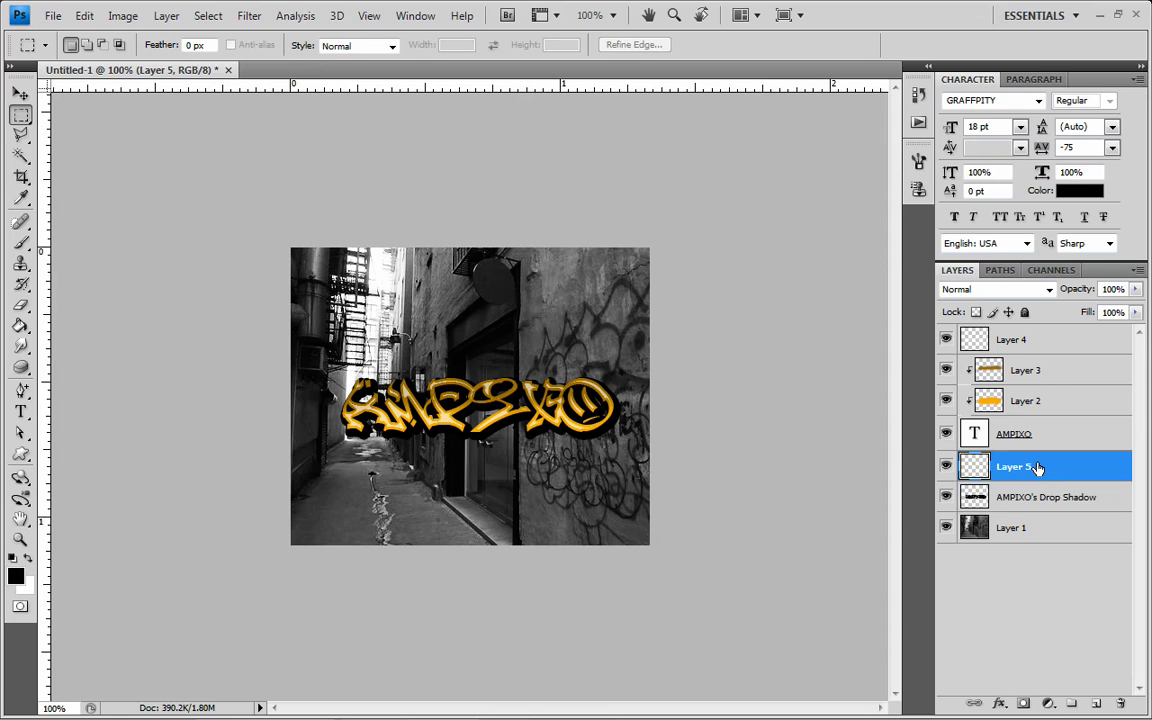
Step: Switch to the Brush tool and shrink it to 6 px
{"action": "left_click", "coordinate": [21, 242]}
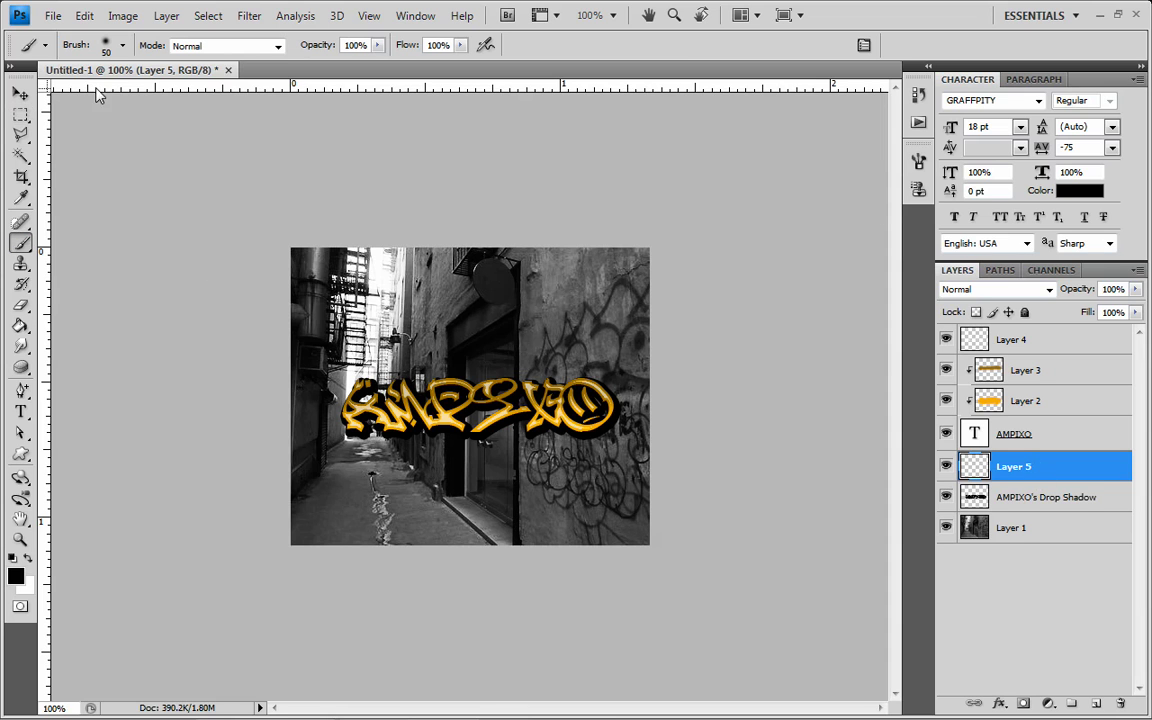
{"action": "left_click", "coordinate": [122, 45]}
{"action": "left_click_drag", "start_coordinate": [75, 96], "coordinate": [31, 95]}
{"action": "key", "text": "Return"}
Step: Paint thin black drips down from under the left and right letters
{"action": "left_click_drag", "start_coordinate": [395, 396], "coordinate": [395, 432]}
{"action": "left_click_drag", "start_coordinate": [366, 388], "coordinate": [367, 432]}
{"action": "key", "text": "bracketright"}
{"action": "key", "text": "bracketright"}
{"action": "left_click_drag", "start_coordinate": [368, 441], "coordinate": [368, 475]}
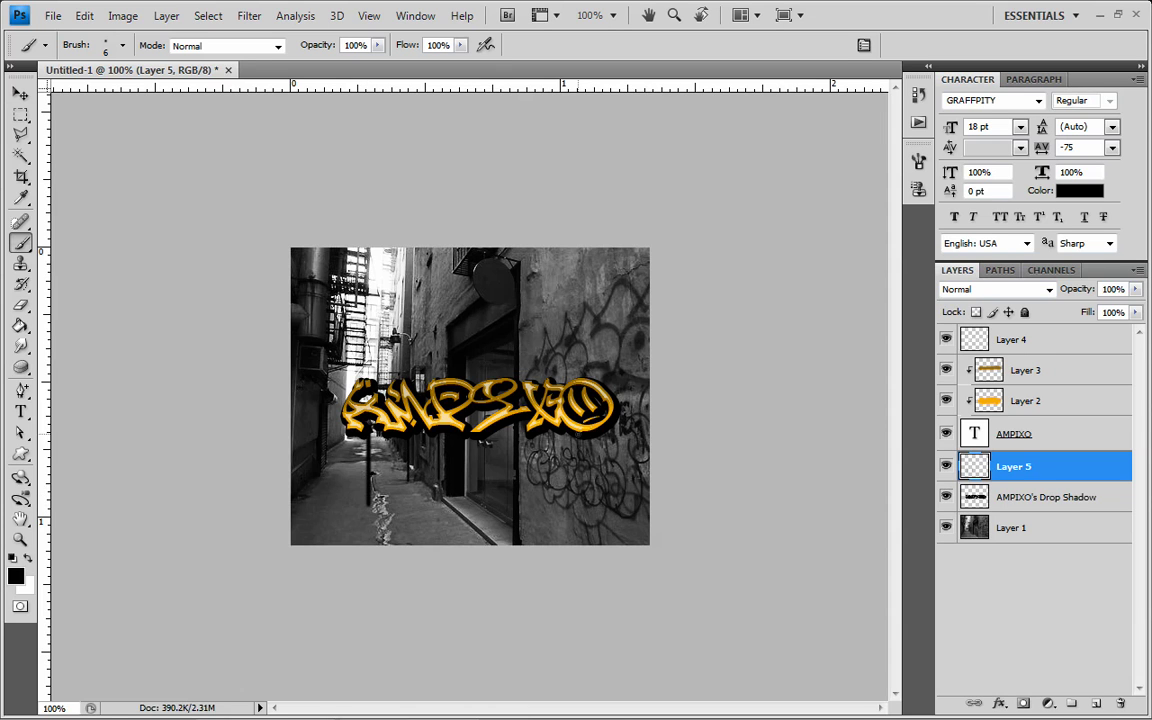
{"action": "left_click_drag", "start_coordinate": [520, 389], "coordinate": [520, 439]}
{"action": "left_click_drag", "start_coordinate": [526, 392], "coordinate": [526, 429]}
Step: Try a 51 px red stroke on the Drop Shadow layer's style, then cancel it
{"action": "left_click", "coordinate": [1120, 507]}
{"action": "double_click", "coordinate": [1120, 507]}
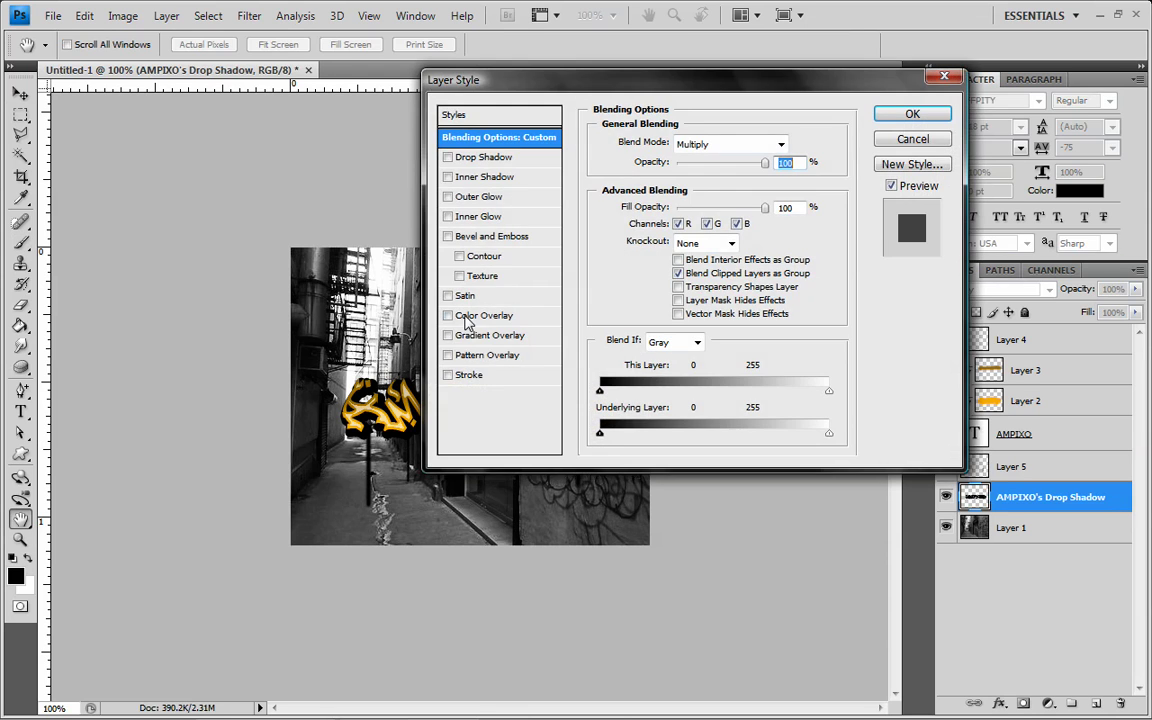
{"action": "left_click", "coordinate": [478, 375]}
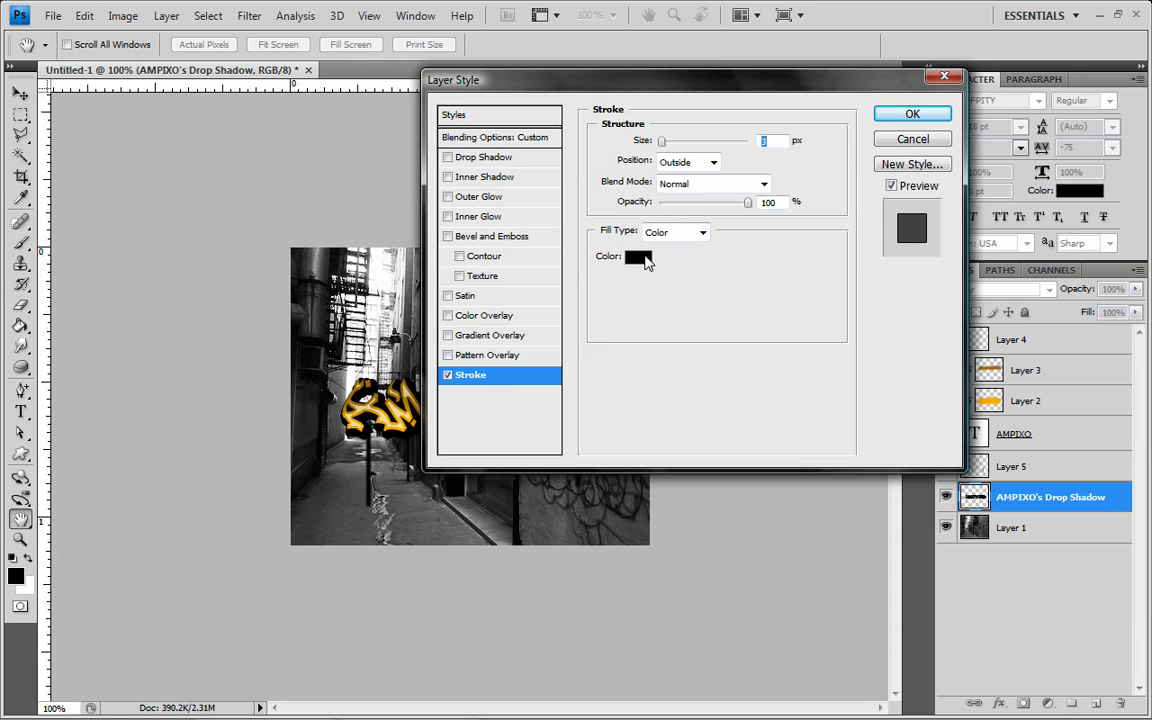
{"action": "left_click", "coordinate": [638, 256]}
{"action": "left_click", "coordinate": [883, 163]}
{"action": "left_click", "coordinate": [1068, 150]}
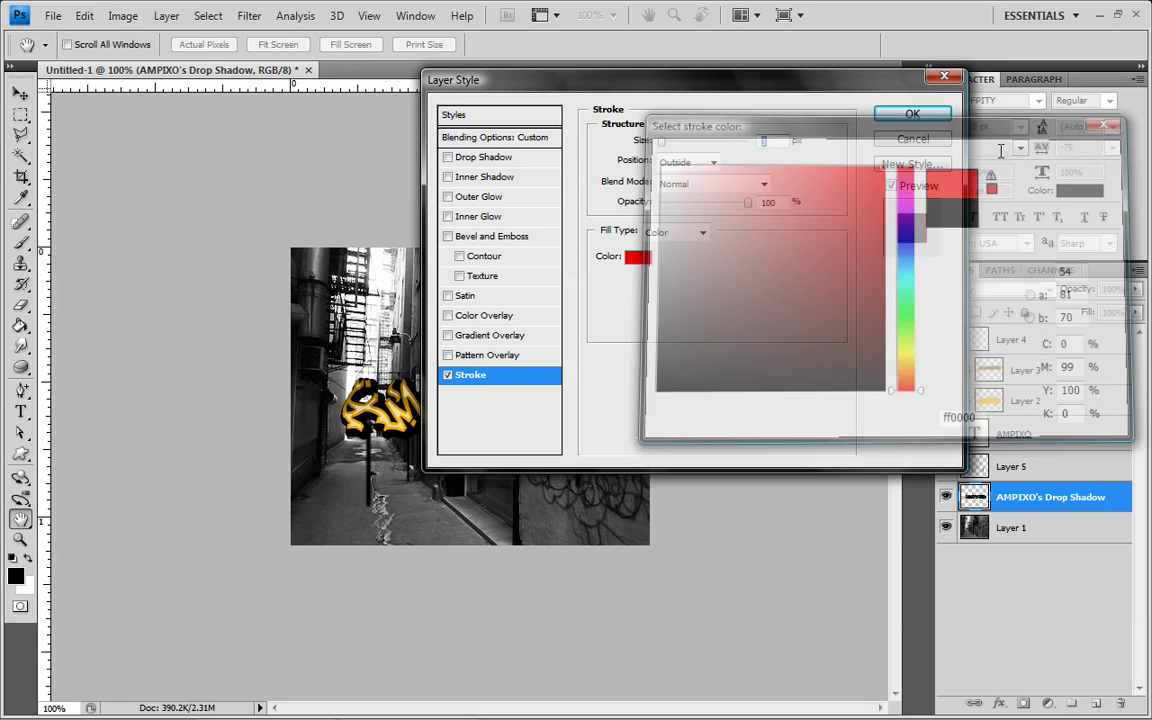
{"action": "left_click_drag", "start_coordinate": [663, 142], "coordinate": [730, 143]}
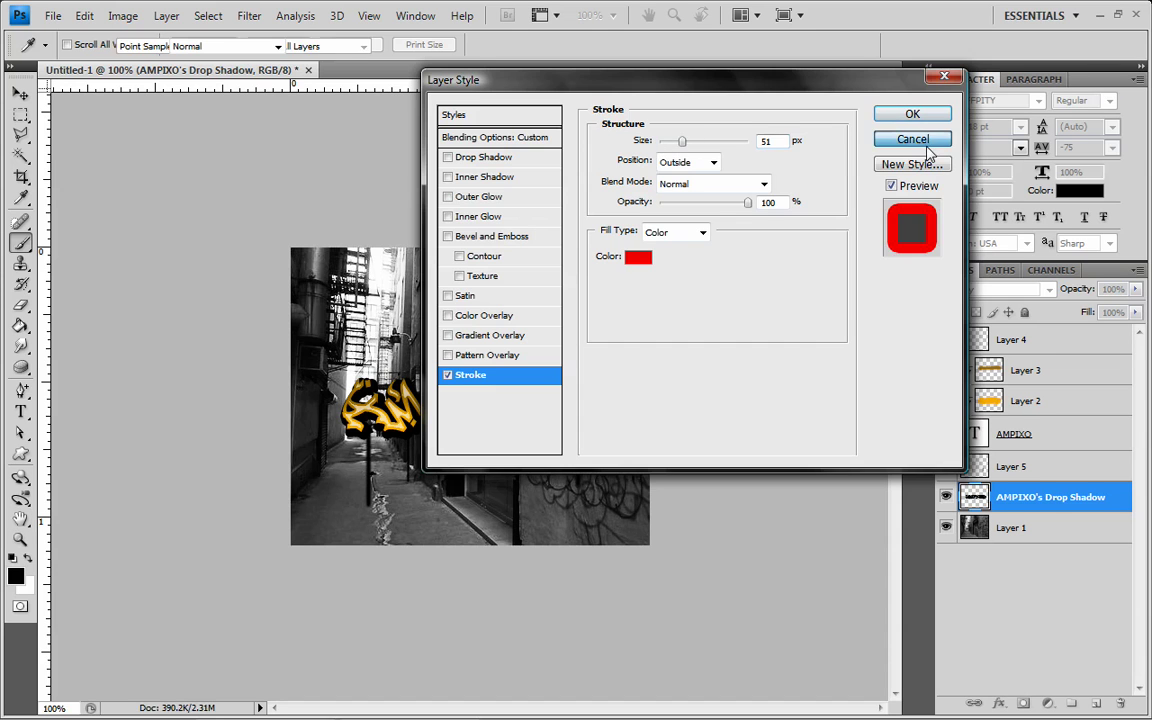
{"action": "left_click", "coordinate": [912, 140]}
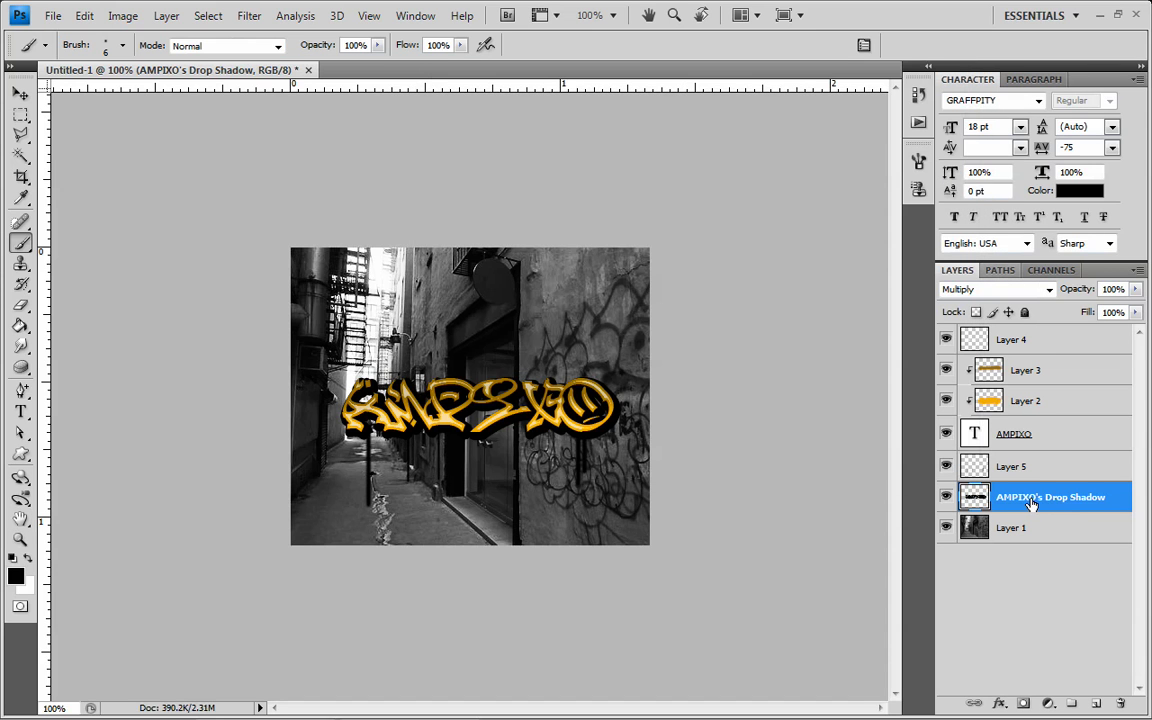
Step: Give the AMPIXO text layer a thick magenta-purple stroke effect
{"action": "double_click", "coordinate": [1066, 437]}
{"action": "left_click", "coordinate": [477, 376]}
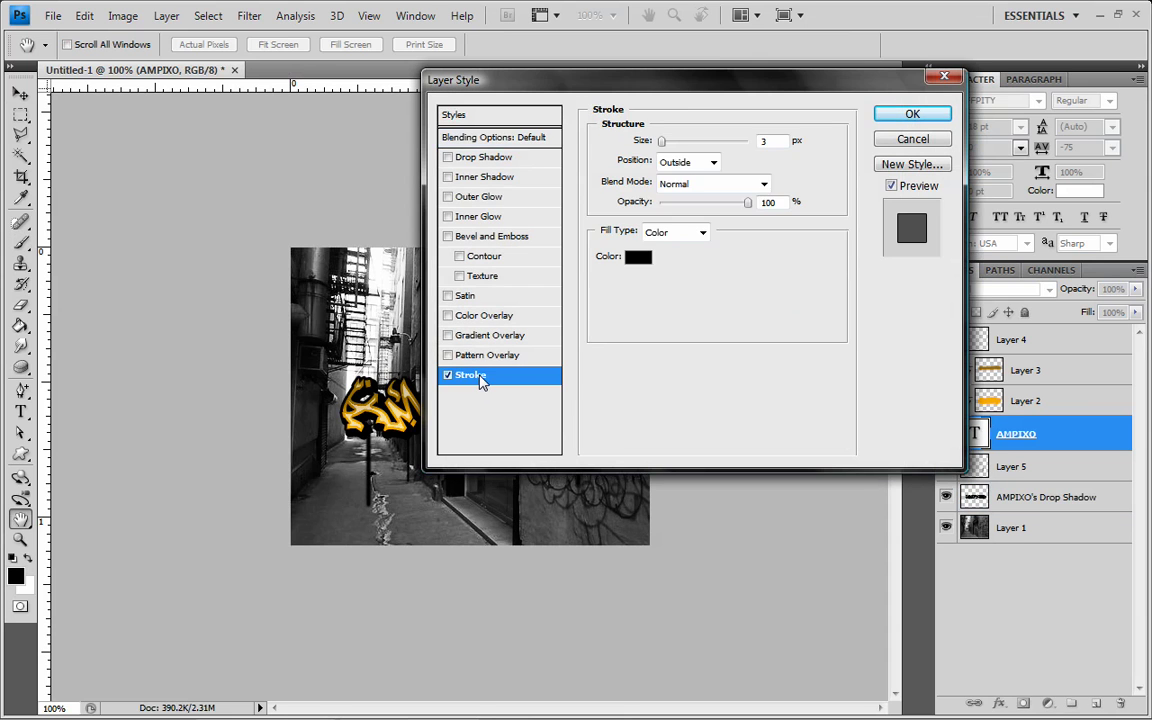
{"action": "left_click_drag", "start_coordinate": [662, 141], "coordinate": [668, 143]}
{"action": "left_click", "coordinate": [638, 257]}
{"action": "left_click_drag", "start_coordinate": [808, 188], "coordinate": [920, 147]}
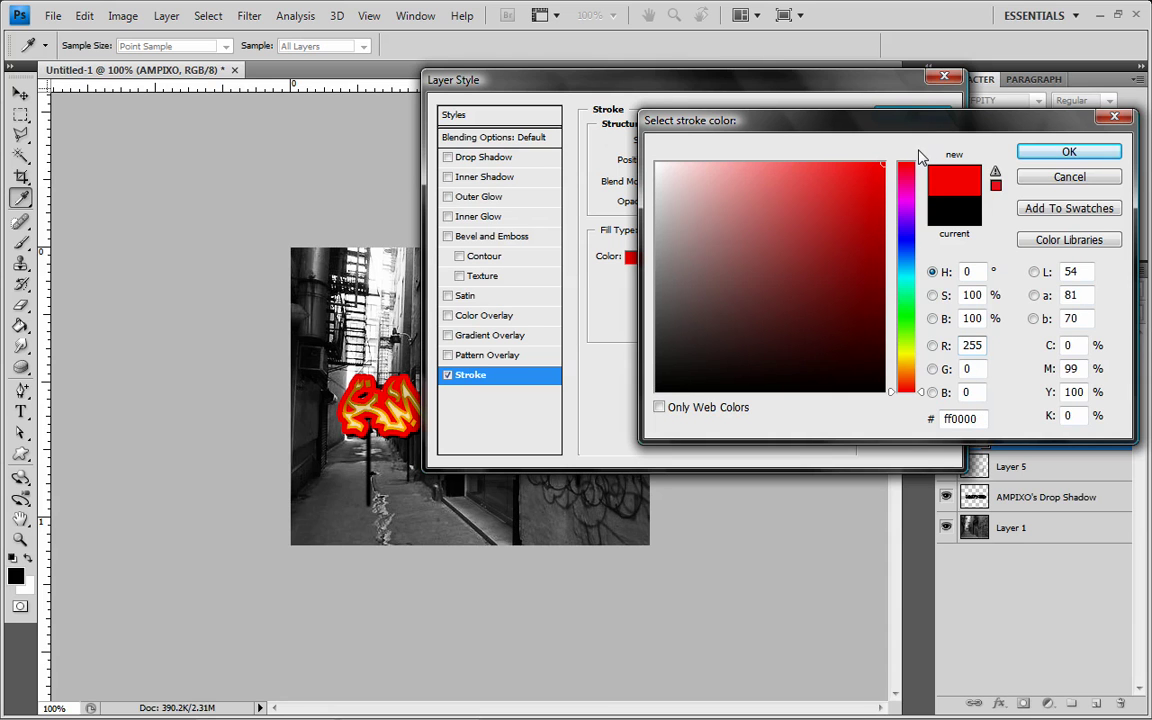
{"action": "mouse_move", "coordinate": [904, 301]}
{"action": "left_mouse_down"}
{"action": "mouse_move", "coordinate": [911, 200]}
{"action": "mouse_move", "coordinate": [888, 174]}
{"action": "mouse_move", "coordinate": [898, 255]}
{"action": "left_mouse_up"}
{"action": "left_click", "coordinate": [1069, 151]}
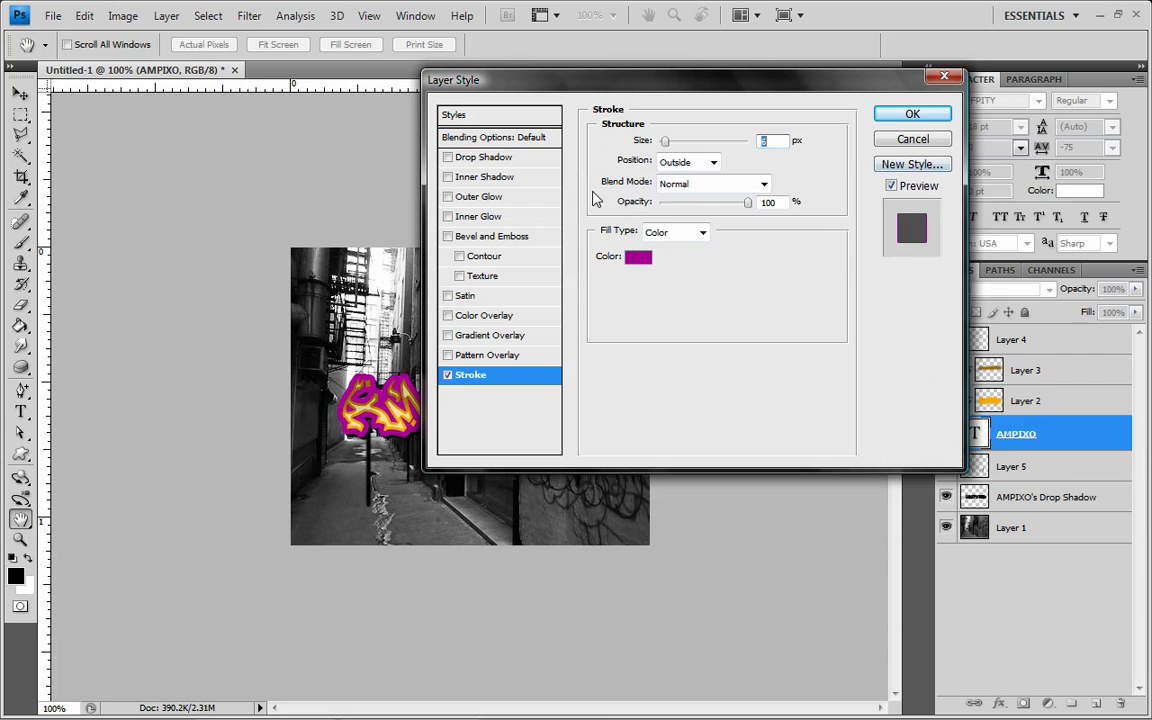
{"action": "left_click", "coordinate": [912, 116]}
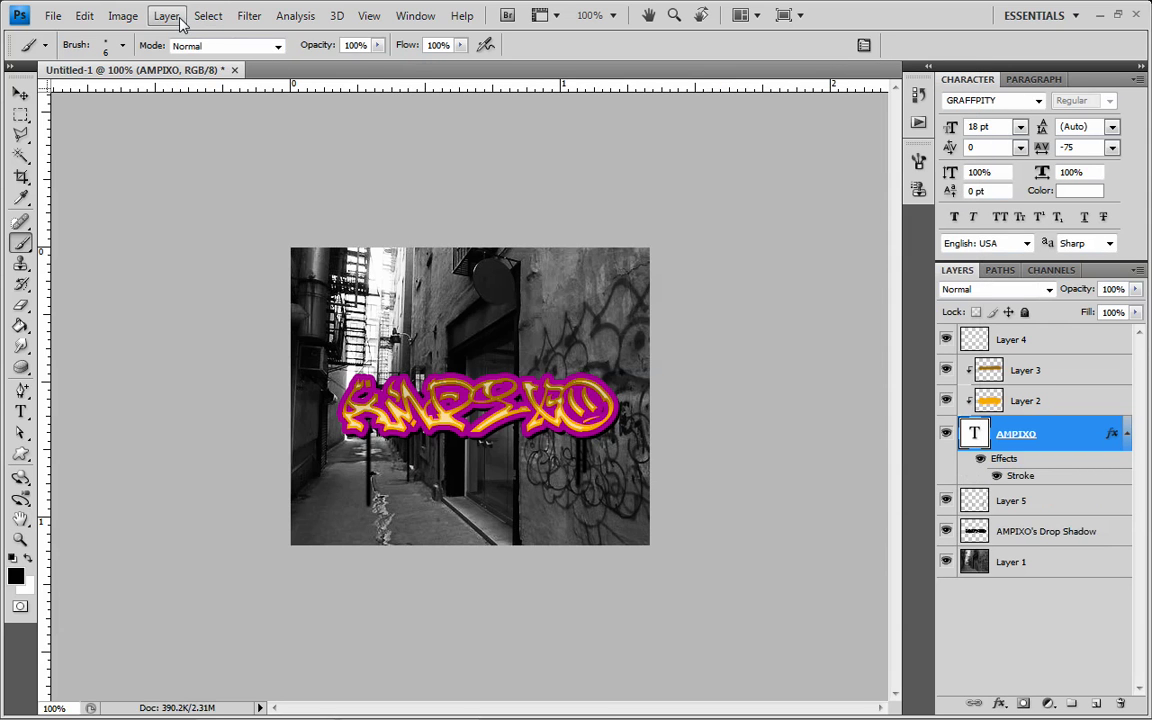
{"action": "left_click", "coordinate": [166, 16]}
{"action": "mouse_move", "coordinate": [312, 113]}
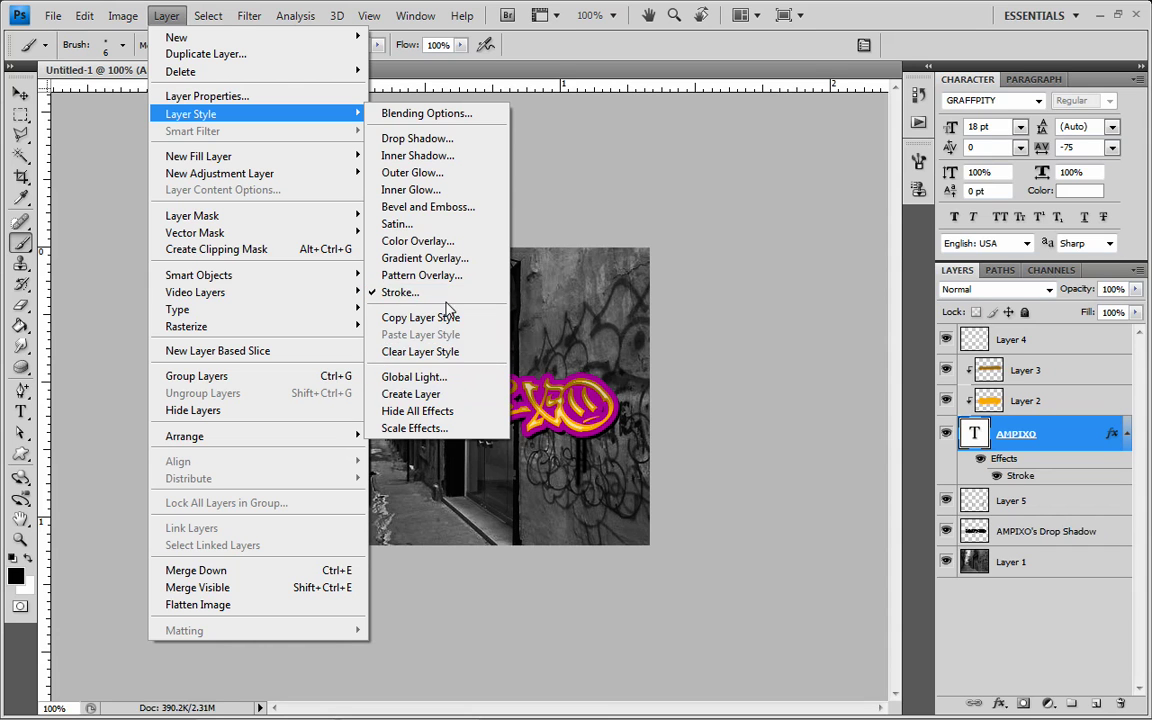
Step: Turn the stroke into its own AMPIXO's Outer Stroke layer and move it above Layer 1
{"action": "left_click", "coordinate": [410, 394]}
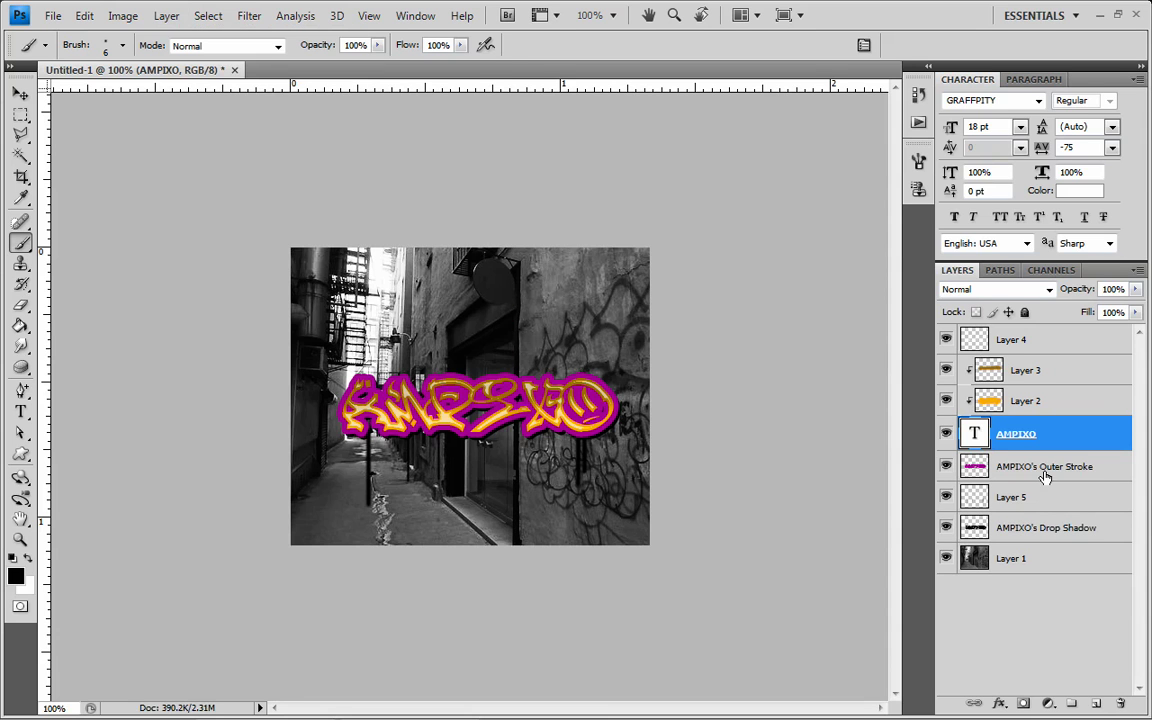
{"action": "left_click_drag", "start_coordinate": [1060, 454], "coordinate": [1052, 555]}
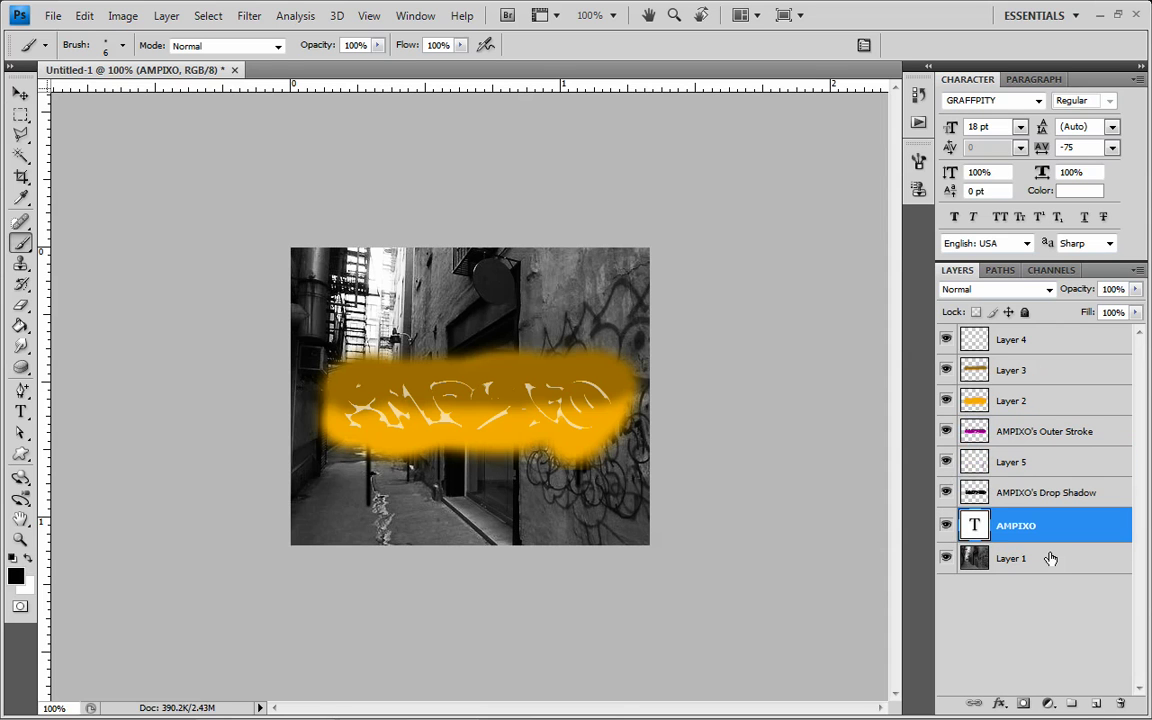
{"action": "right_click", "coordinate": [1020, 401]}
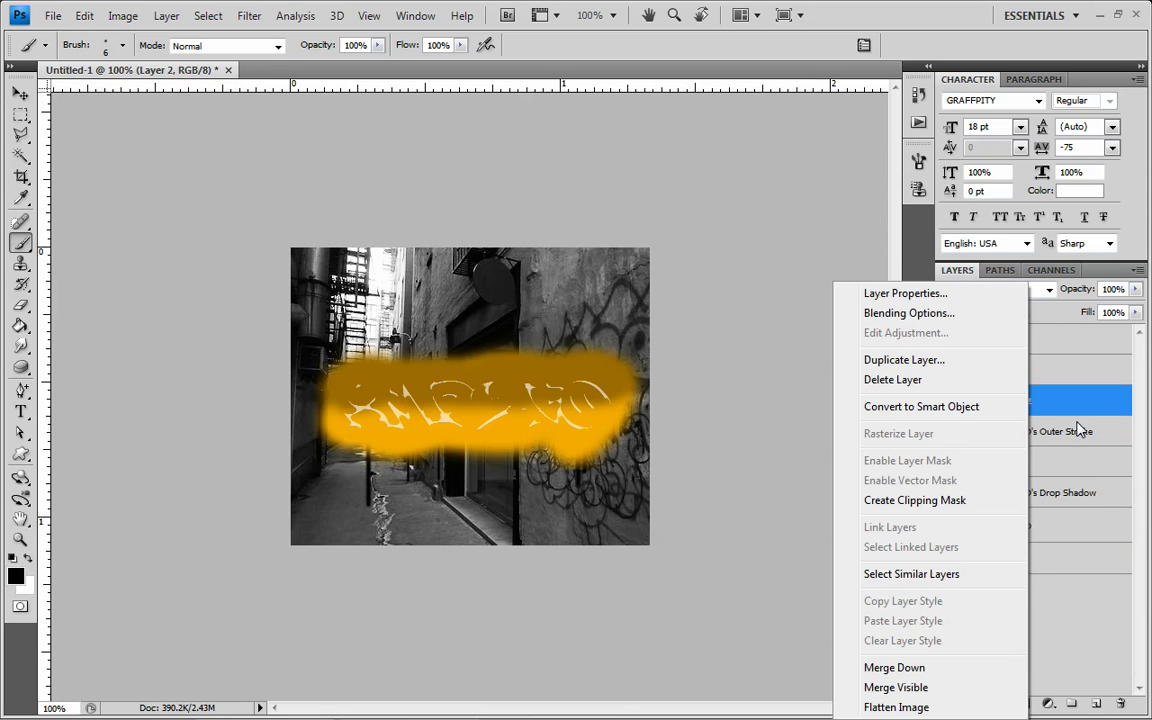
{"action": "left_click", "coordinate": [1068, 443]}
{"action": "mouse_move", "coordinate": [1068, 443]}
{"action": "left_mouse_down"}
{"action": "mouse_move", "coordinate": [1057, 548]}
{"action": "mouse_move", "coordinate": [1024, 418]}
{"action": "left_mouse_up"}
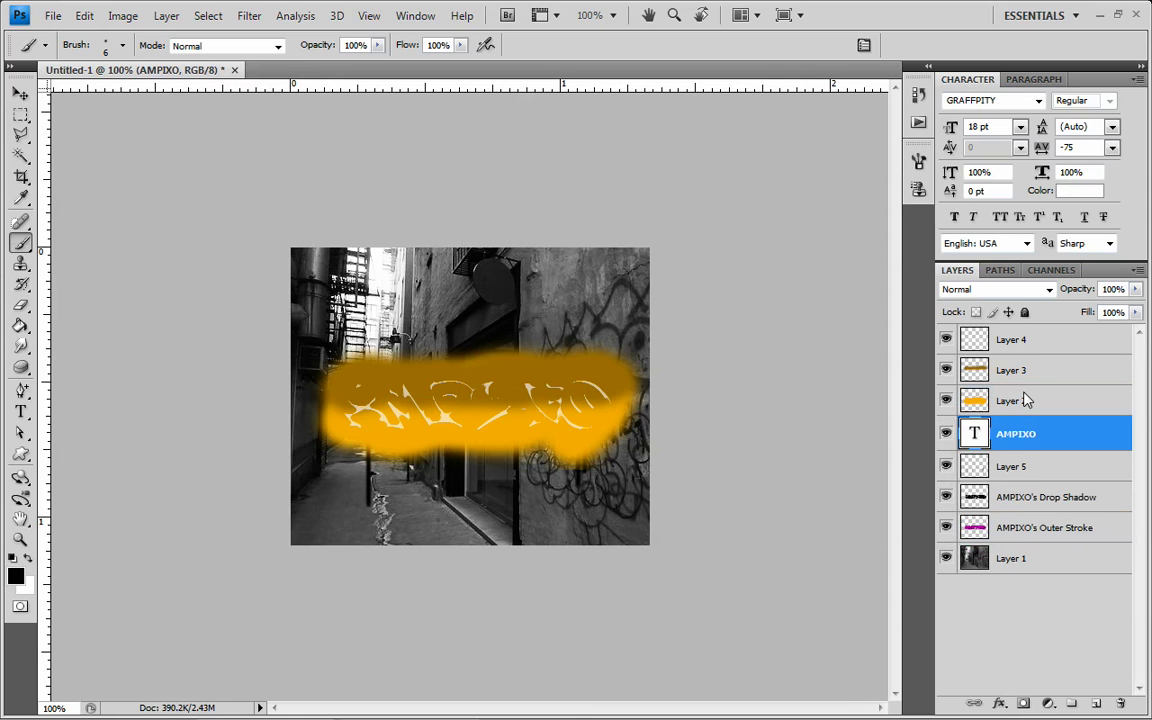
Step: Clip Layer 2 and Layer 3 back to the AMPIXO text with clipping masks
{"action": "right_click", "coordinate": [1023, 400]}
{"action": "left_click", "coordinate": [944, 500]}
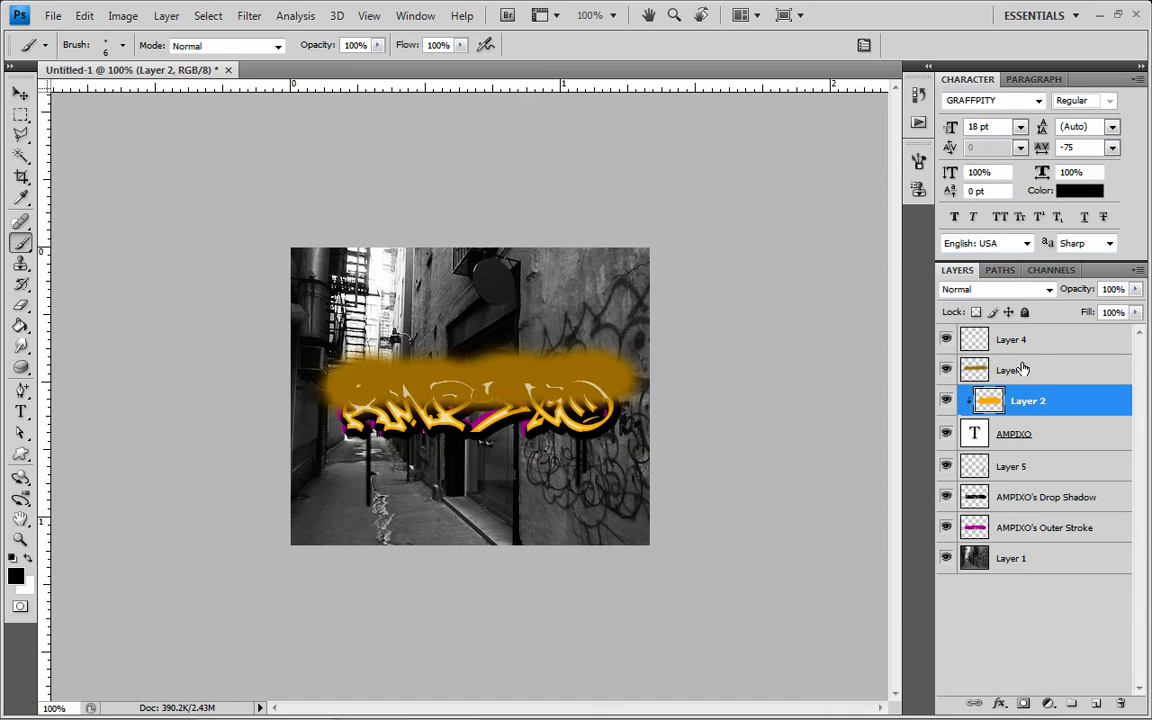
{"action": "right_click", "coordinate": [950, 370]}
{"action": "left_click", "coordinate": [940, 500]}
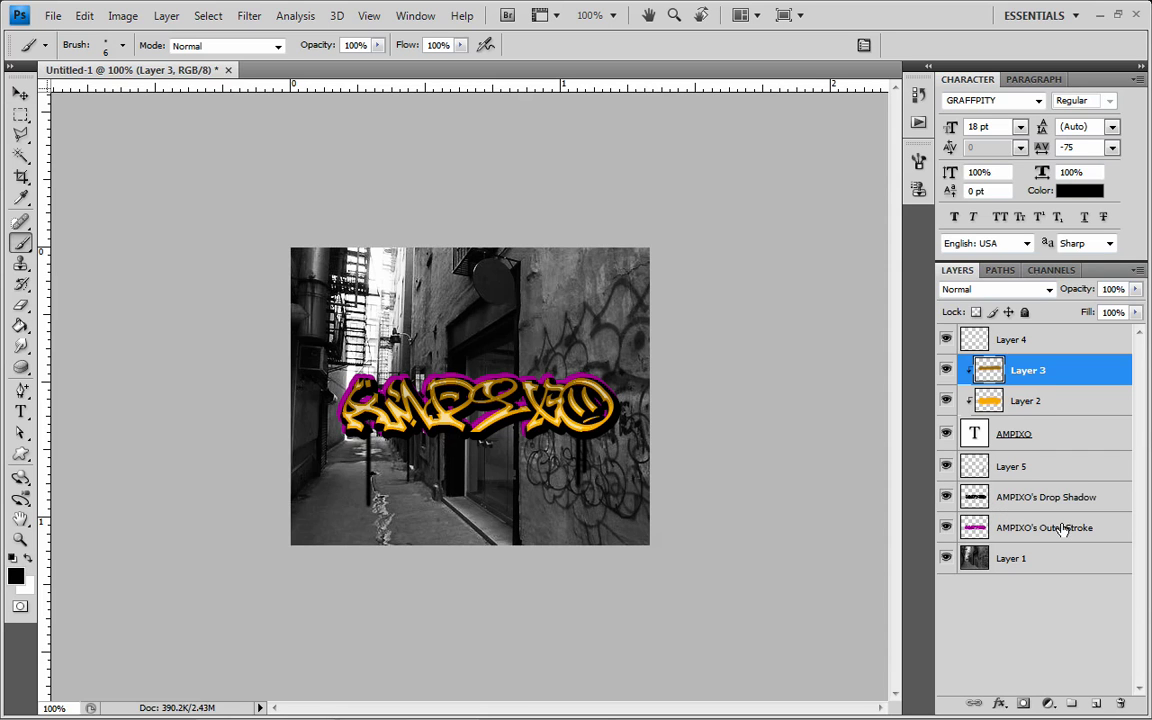
Step: Nudge AMPIXO's Outer Stroke a few pixels down and delete the drip Layer 5
{"action": "left_click", "coordinate": [995, 528]}
{"action": "left_click", "coordinate": [21, 94]}
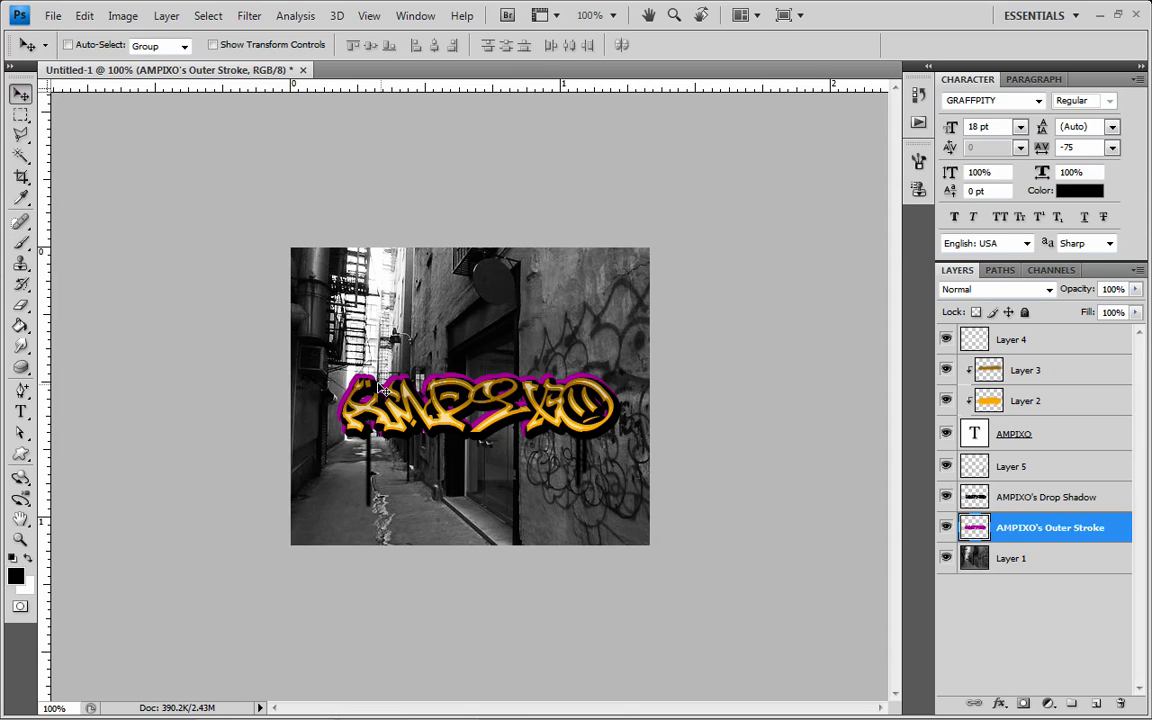
{"action": "key", "text": "Down"}
{"action": "key", "text": "Down"}
{"action": "key", "text": "Down"}
{"action": "key", "text": "Down"}
{"action": "key", "text": "Down"}
{"action": "key", "text": "Down"}
{"action": "key", "text": "Down"}
{"action": "key", "text": "Down"}
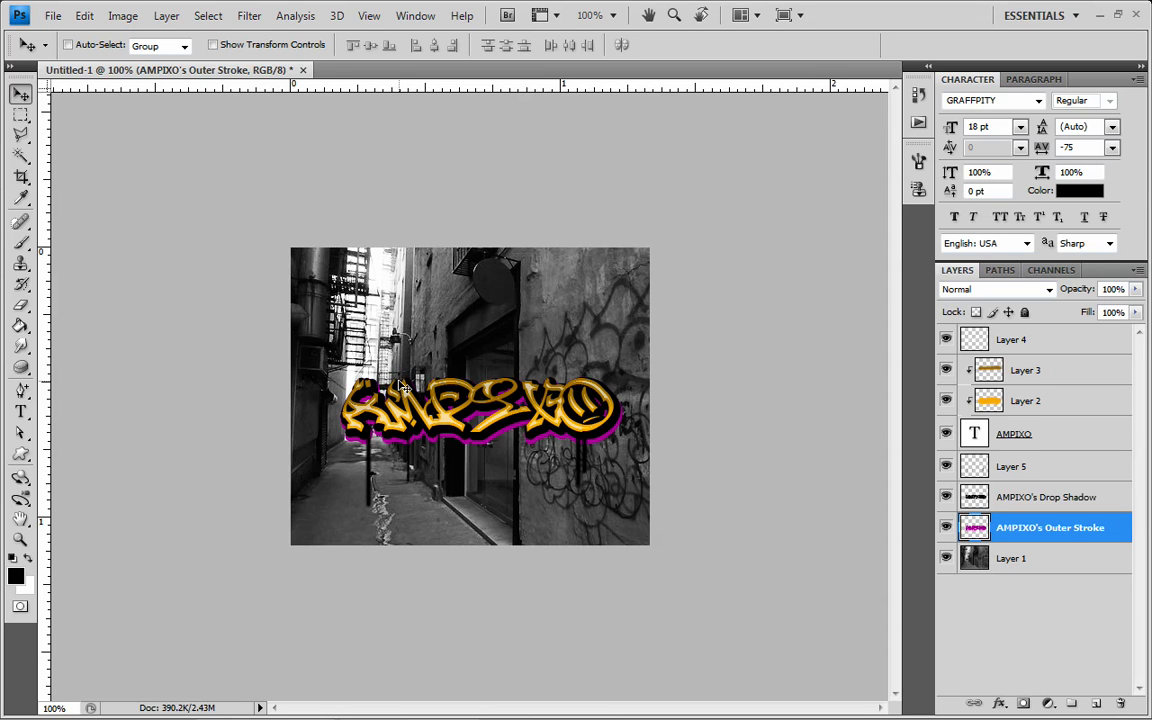
{"action": "left_click_drag", "start_coordinate": [1062, 470], "coordinate": [1117, 707]}
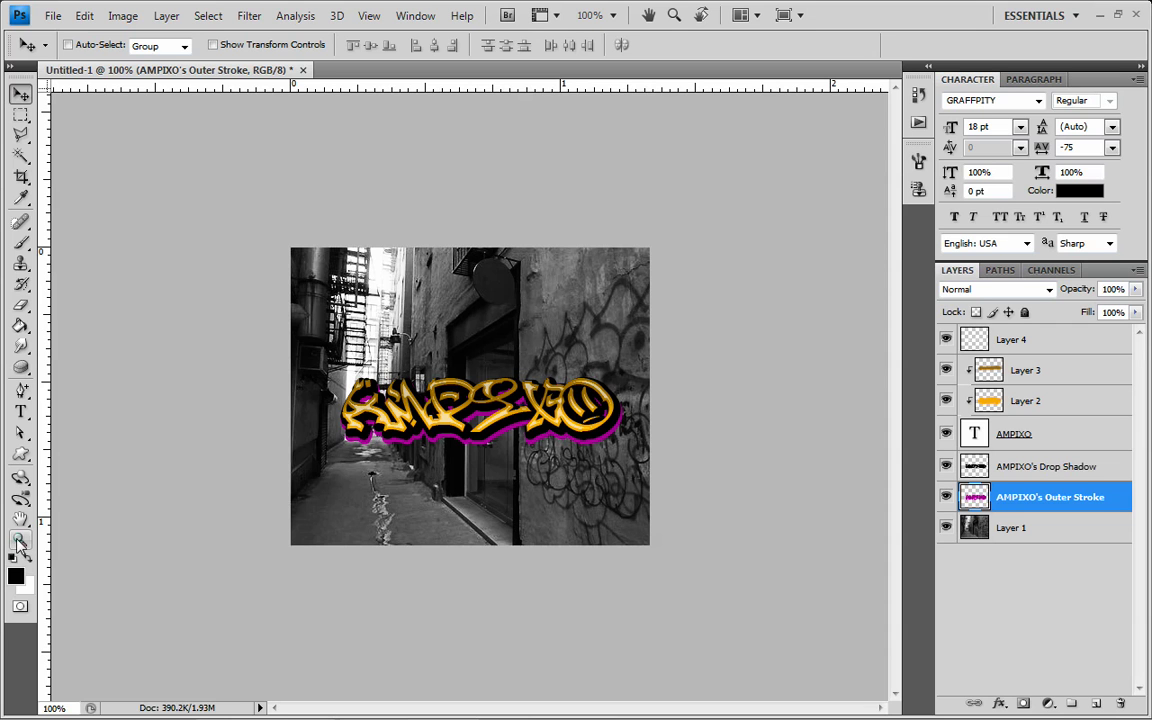
Step: Zoom to 200% on the finished AMPIXO graffiti
{"action": "left_click", "coordinate": [20, 540]}
{"action": "left_click", "coordinate": [412, 388]}
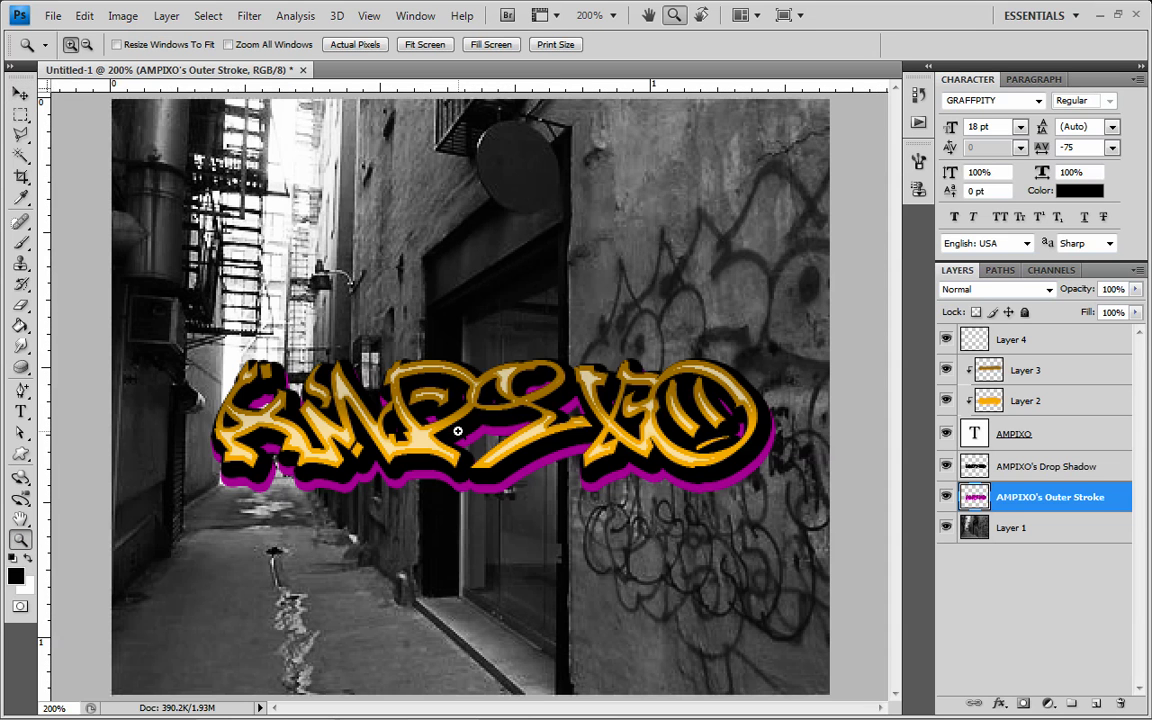